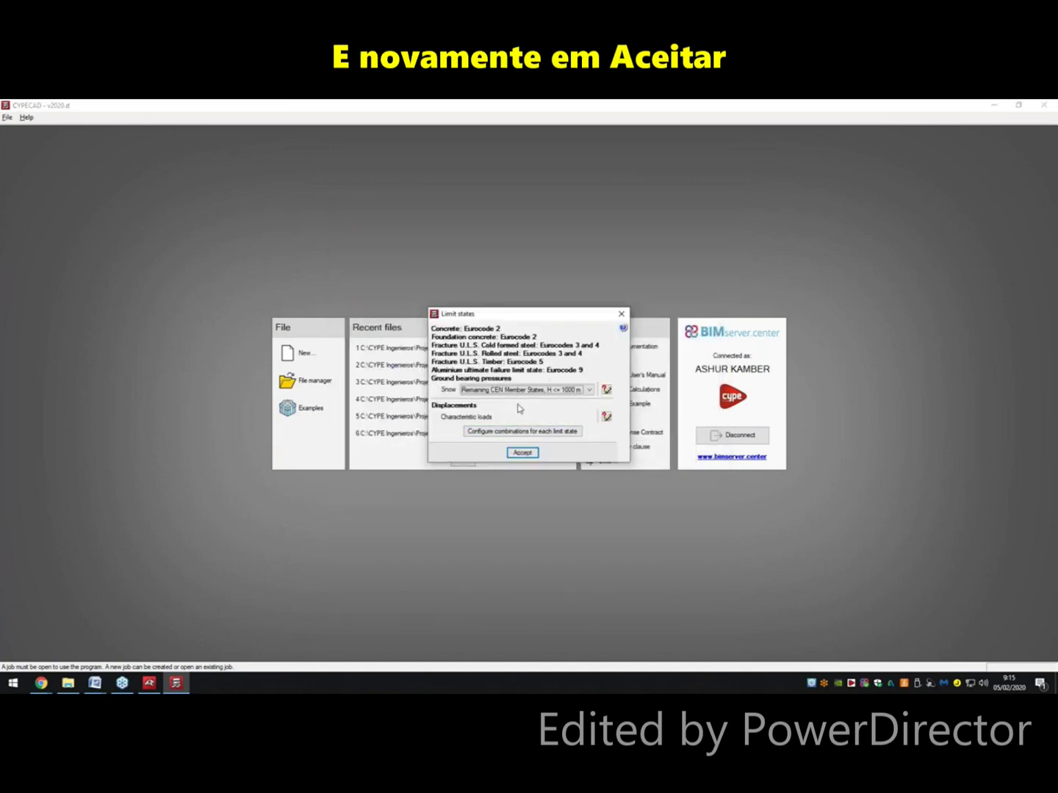
Step: Confirm the limit states and begin inserting two new floors as single floors
{"action": "left_click", "coordinate": [522, 453]}
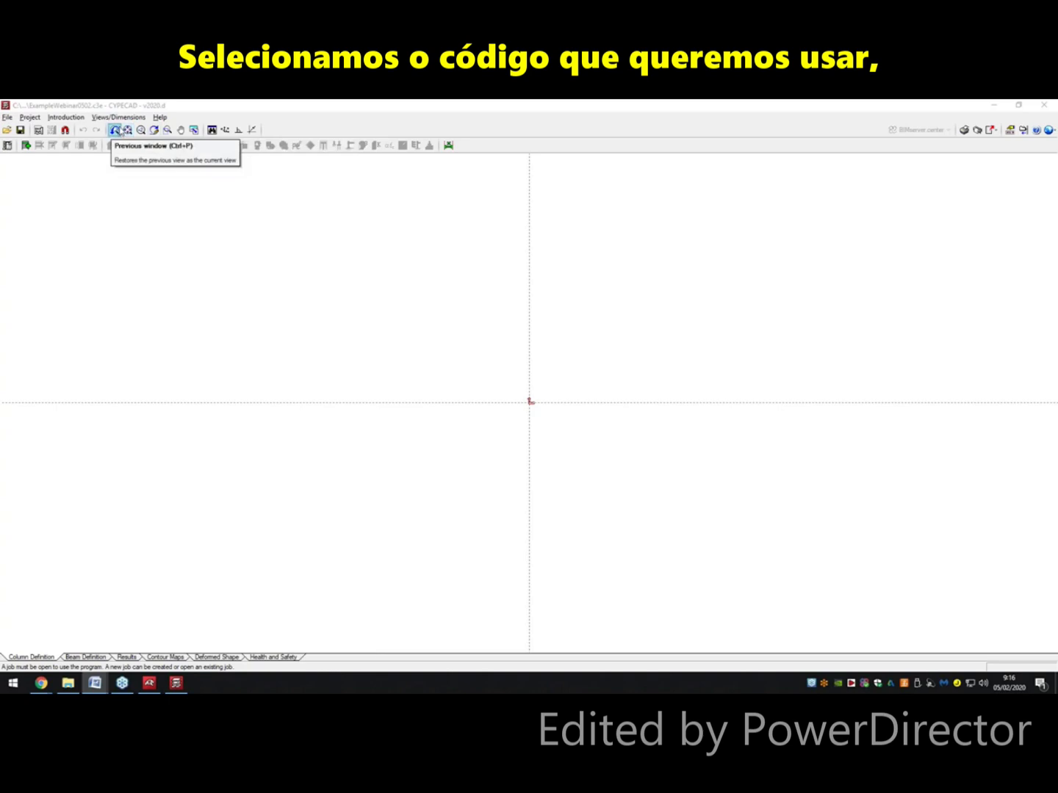
{"action": "left_click", "coordinate": [66, 118]}
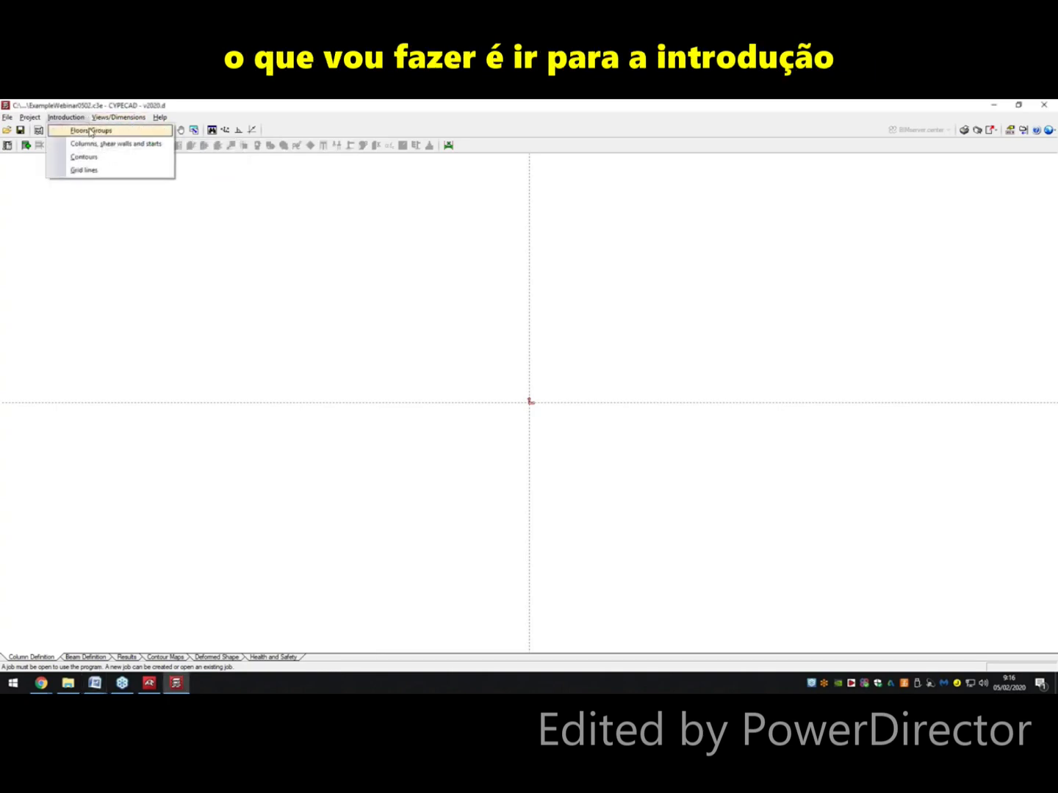
{"action": "left_click", "coordinate": [91, 132]}
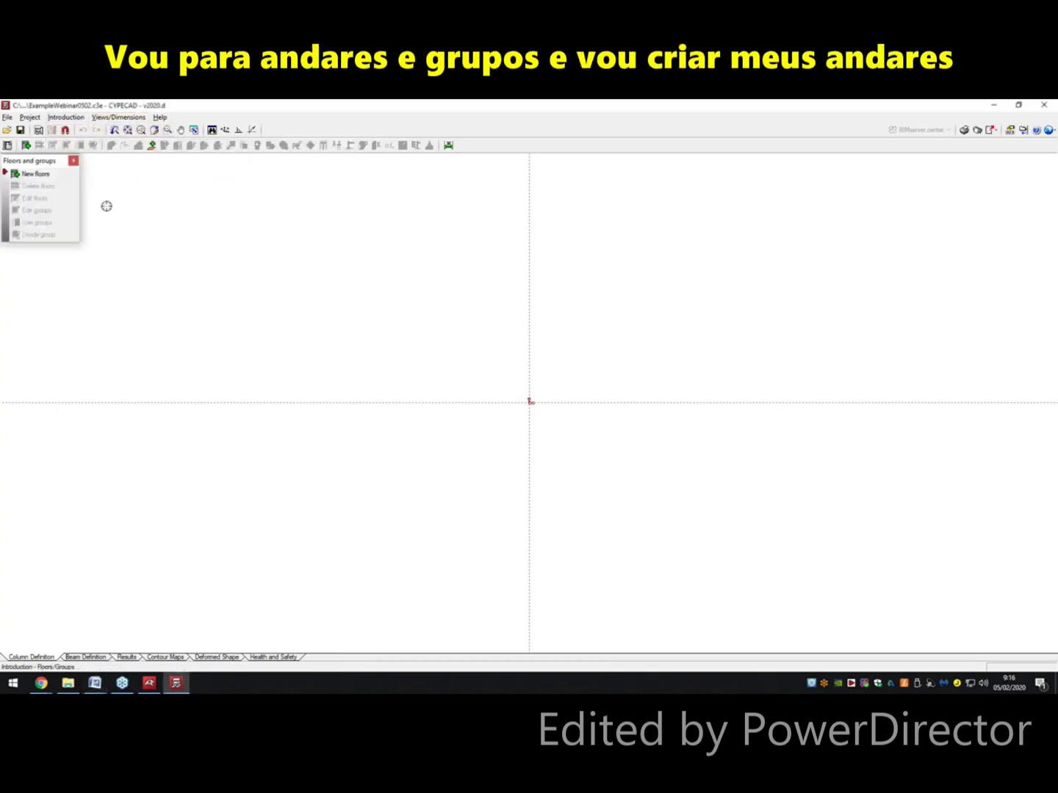
{"action": "left_click", "coordinate": [50, 178]}
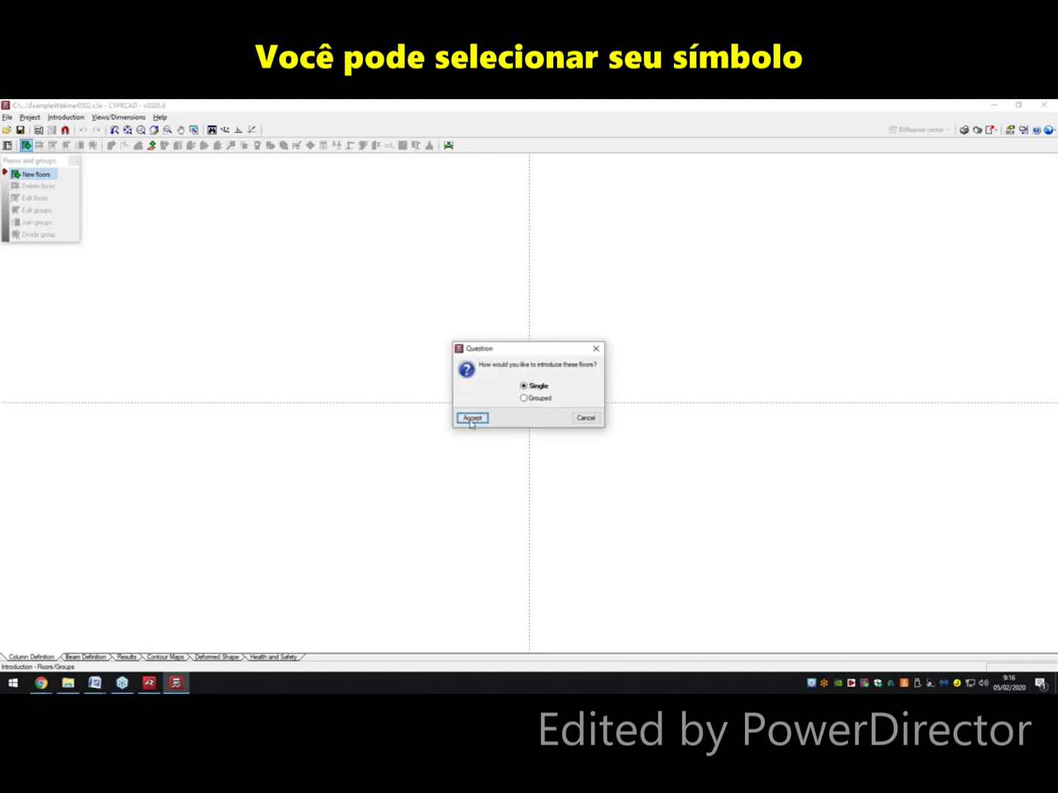
{"action": "left_click", "coordinate": [471, 425]}
{"action": "type", "text": "2"}
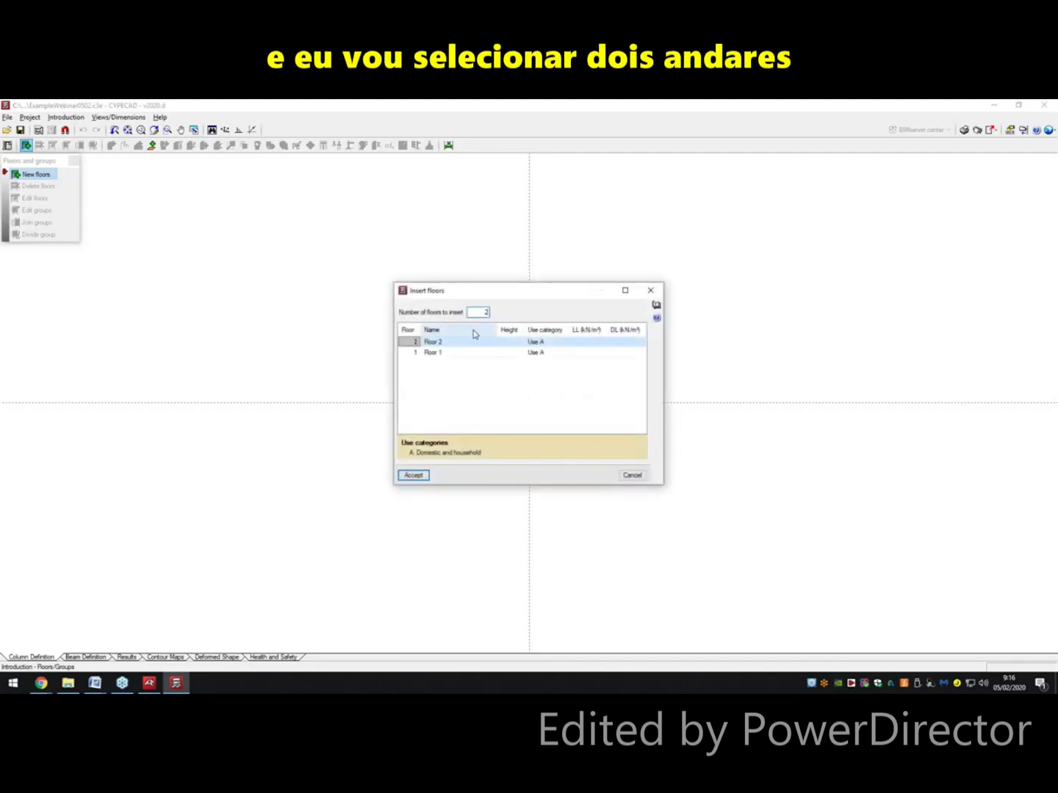
Step: Set the height of Floor 1 and Floor 2 to 3 m
{"action": "left_click", "coordinate": [510, 342]}
{"action": "type", "text": "3"}
{"action": "key", "text": "Return"}
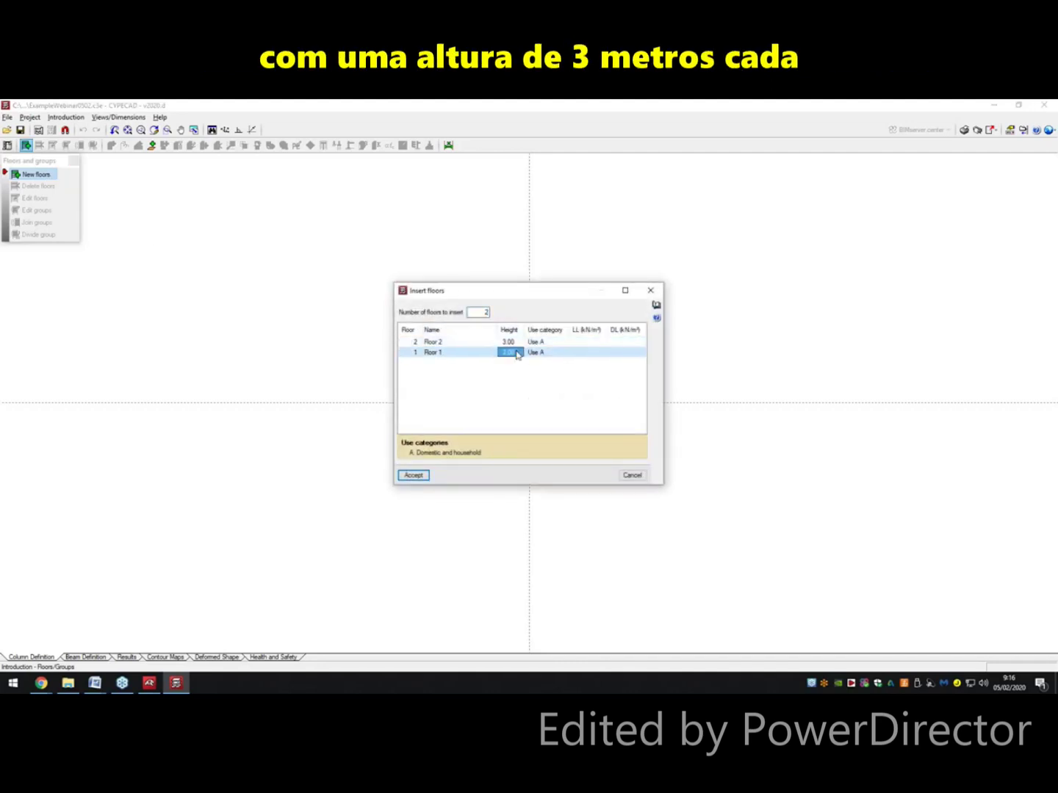
Step: Set the new floors' live load and dead load to 3 kN/m² and create the floors
{"action": "left_click", "coordinate": [585, 343]}
{"action": "type", "text": "3"}
{"action": "key", "text": "Return"}
{"action": "type", "text": "3"}
{"action": "key", "text": "Return"}
{"action": "type", "text": "3"}
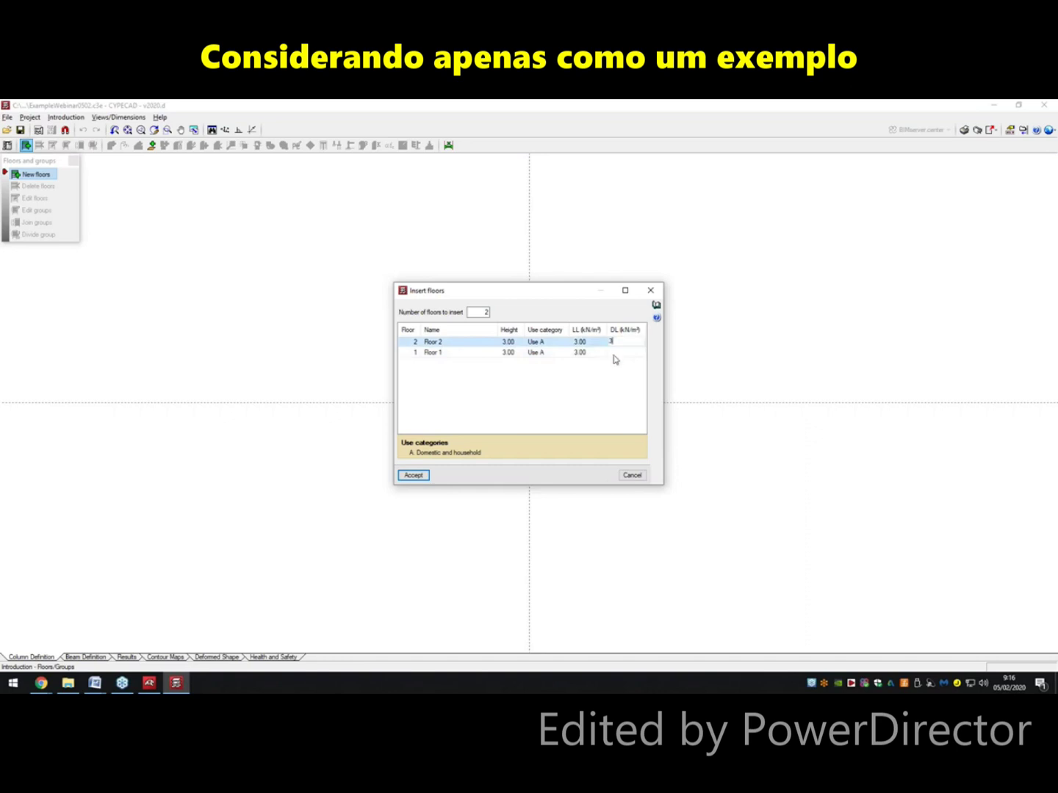
{"action": "key", "text": "Return"}
{"action": "left_click", "coordinate": [413, 476]}
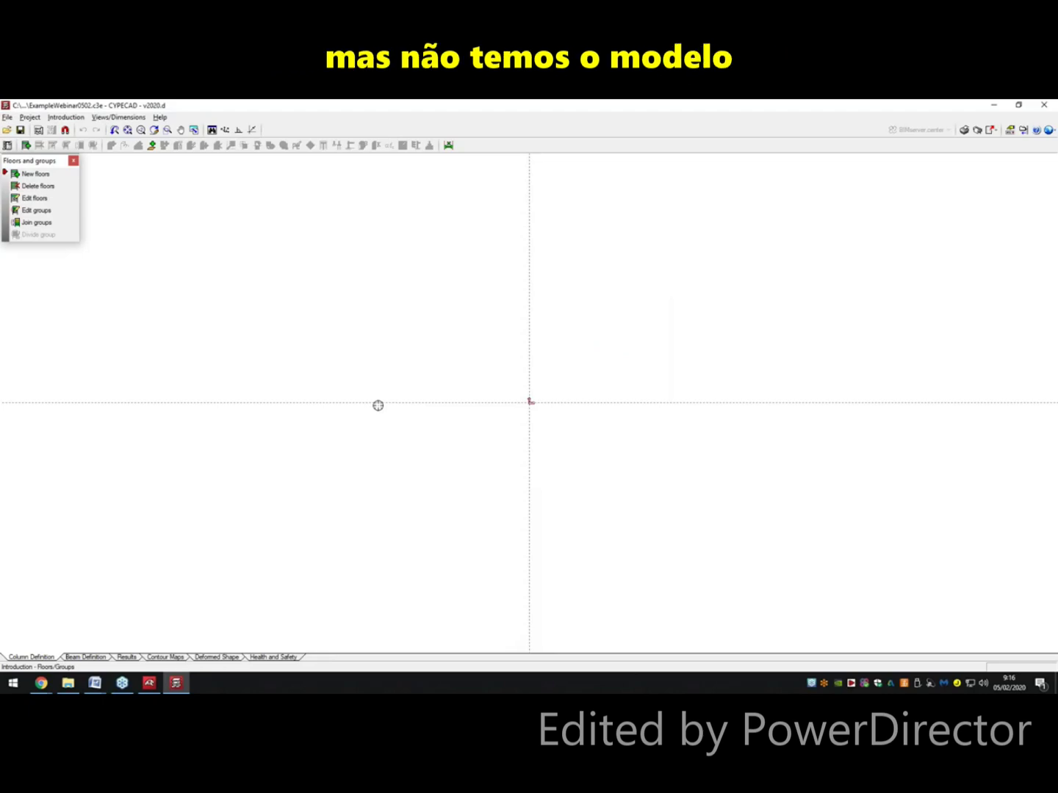
{"action": "left_click", "coordinate": [75, 160]}
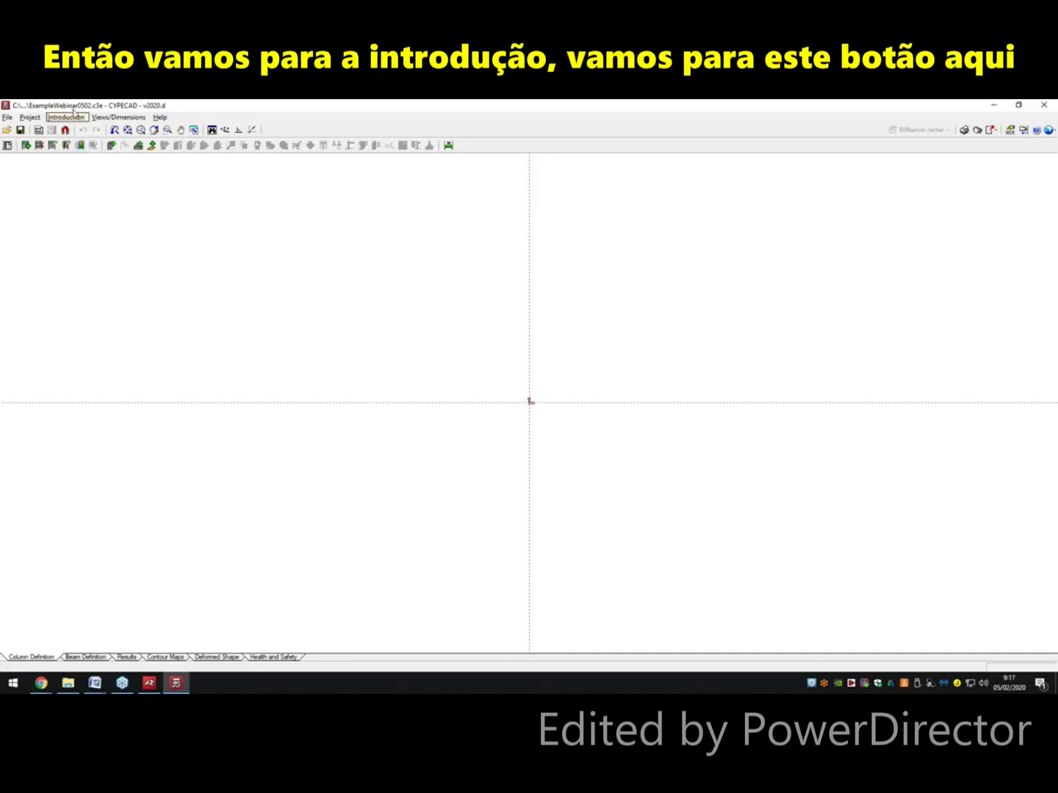
Step: Import the drawing Offices unifamiliar.dwg from the Descargas folder as a template view
{"action": "left_click", "coordinate": [75, 118]}
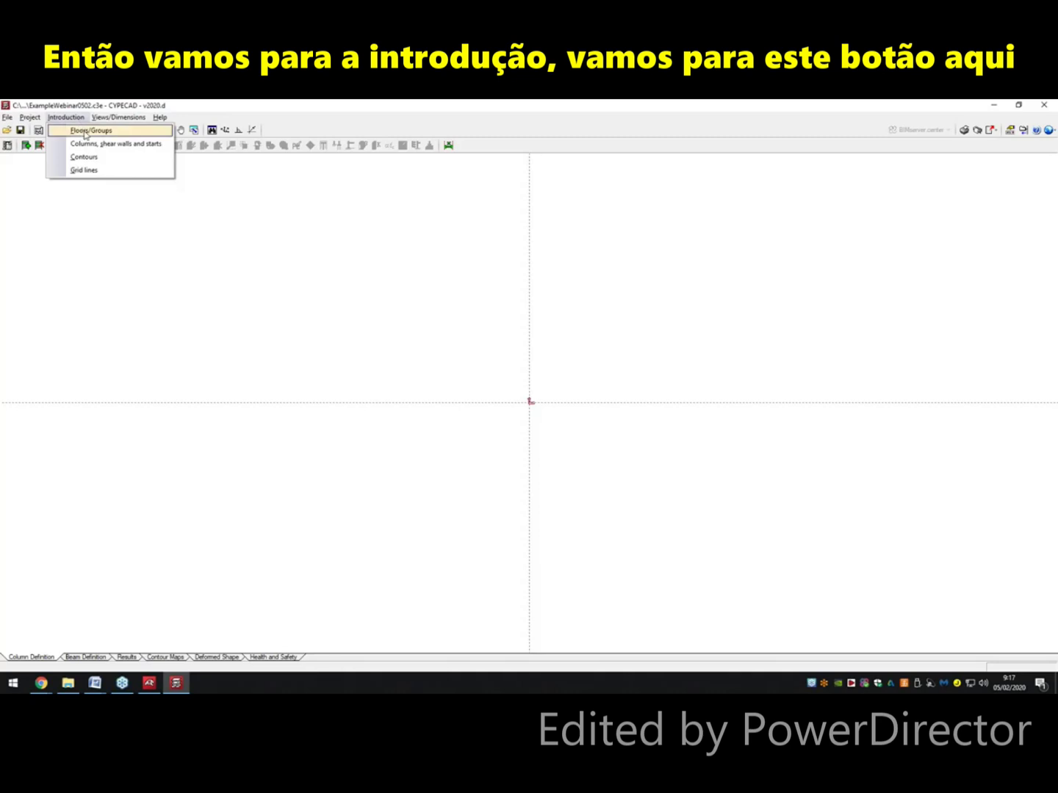
{"action": "key", "text": "Escape"}
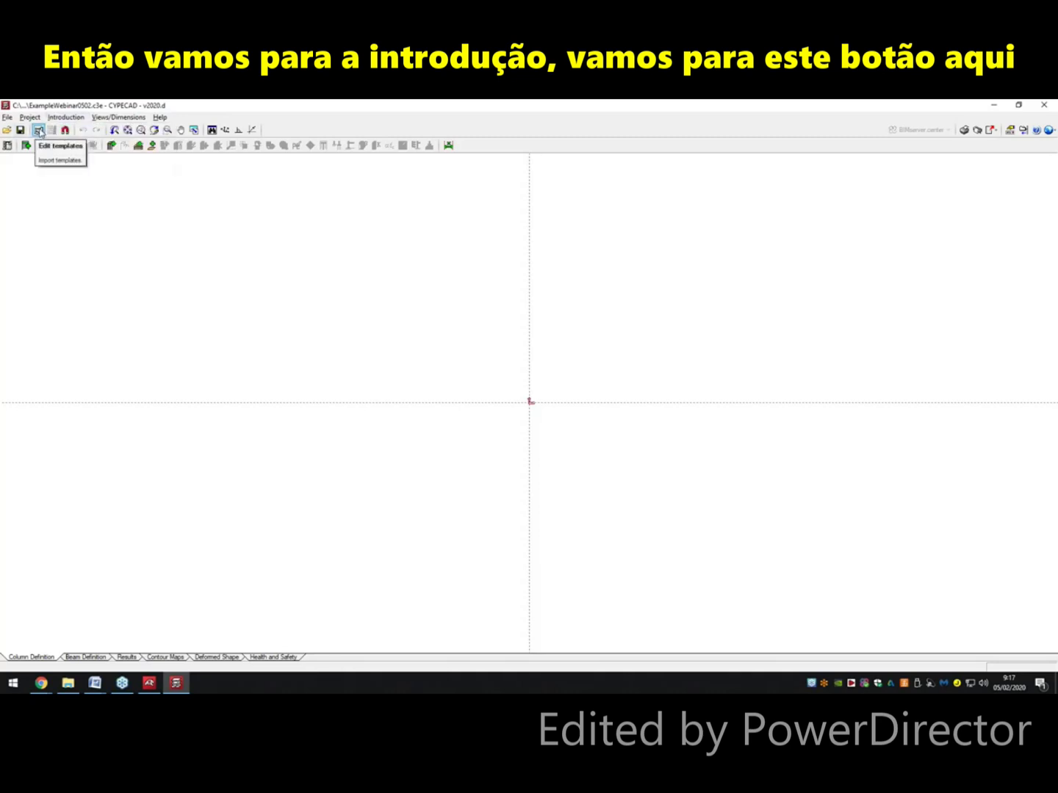
{"action": "left_click", "coordinate": [39, 130]}
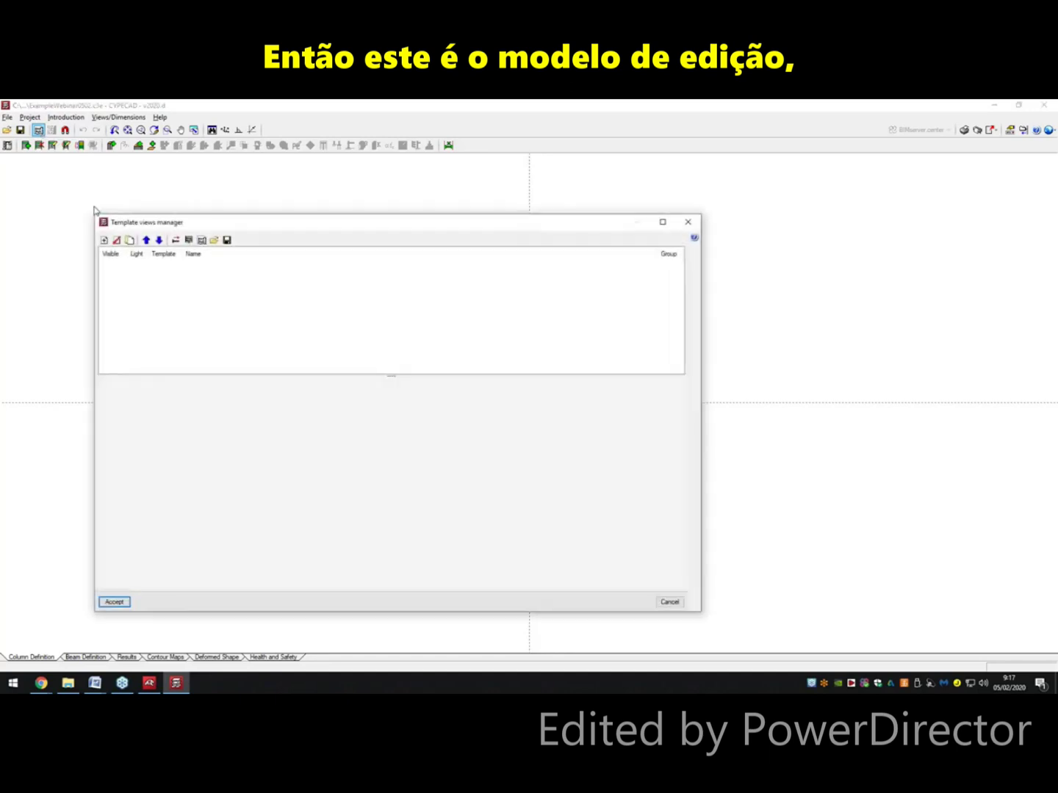
{"action": "double_click", "coordinate": [129, 222]}
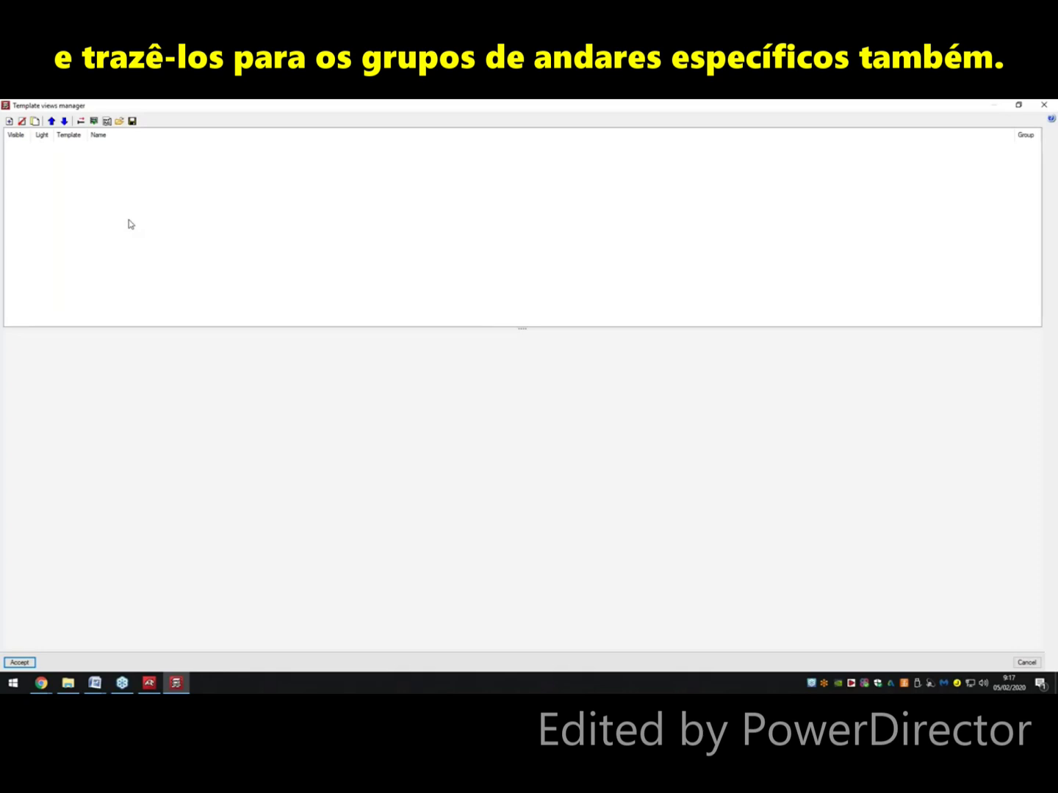
{"action": "left_click", "coordinate": [9, 121]}
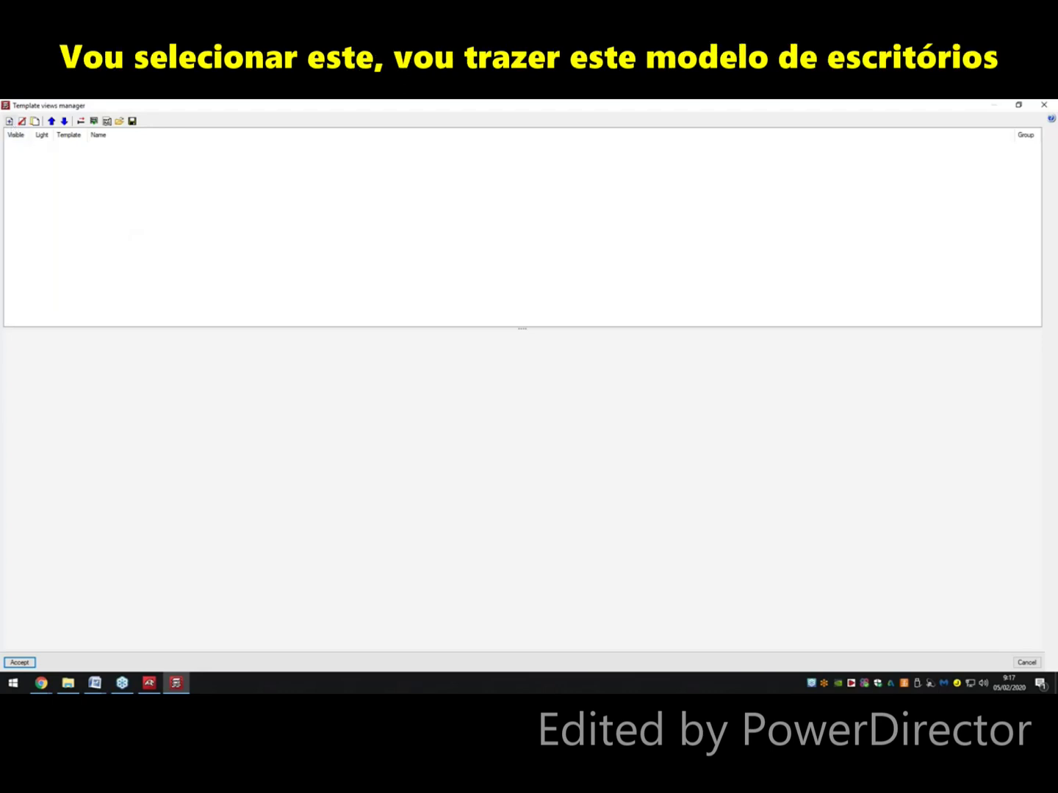
{"action": "left_click", "coordinate": [146, 140]}
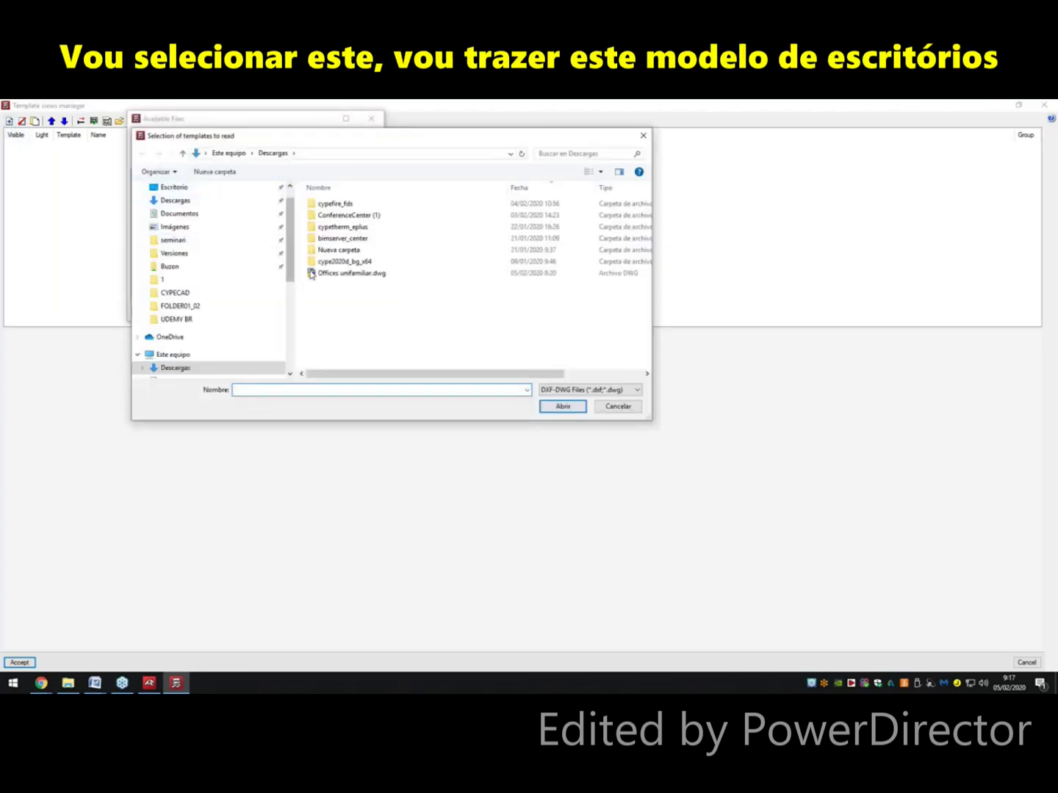
{"action": "left_click", "coordinate": [322, 277]}
{"action": "left_click", "coordinate": [562, 407]}
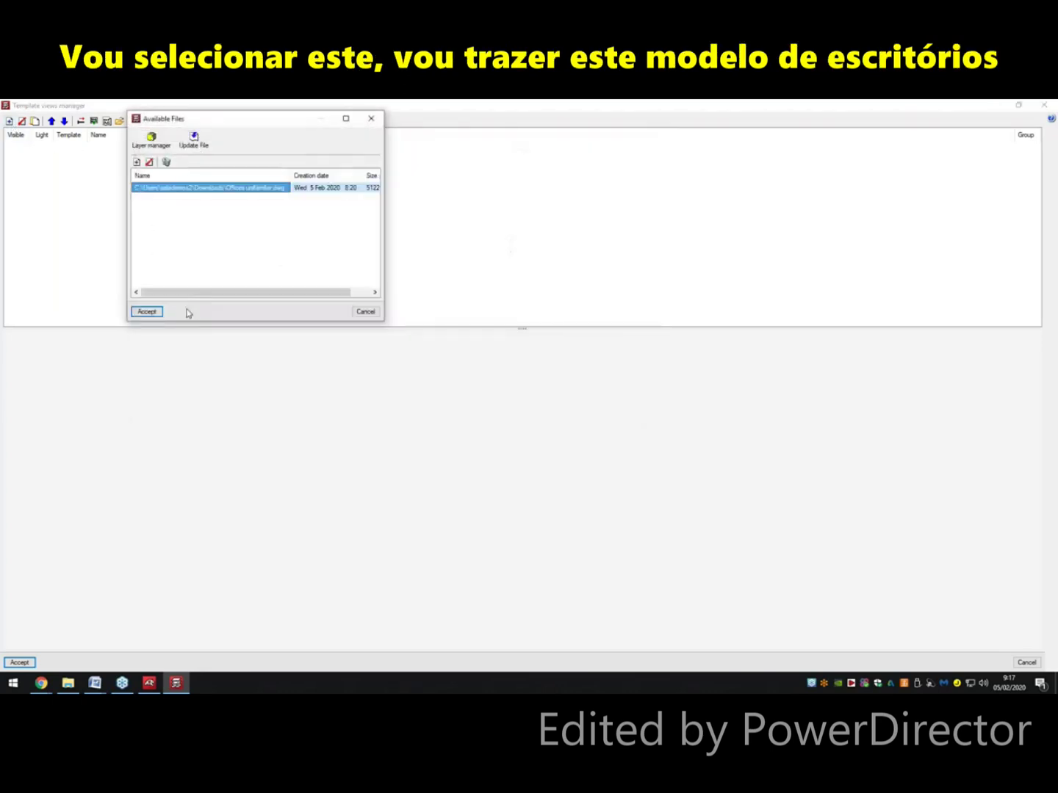
{"action": "left_click", "coordinate": [147, 312]}
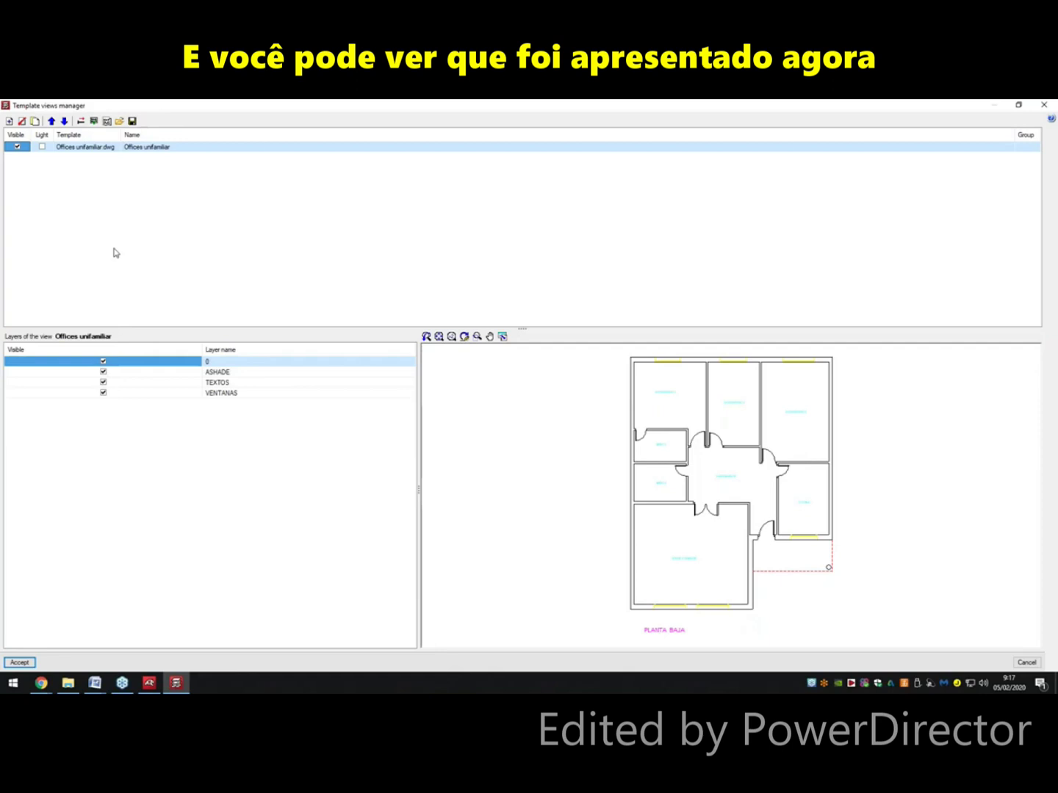
Step: Limit the template's visible area to a window around the floor plan, leaving out the PLANTA BAJA title
{"action": "left_click", "coordinate": [82, 122]}
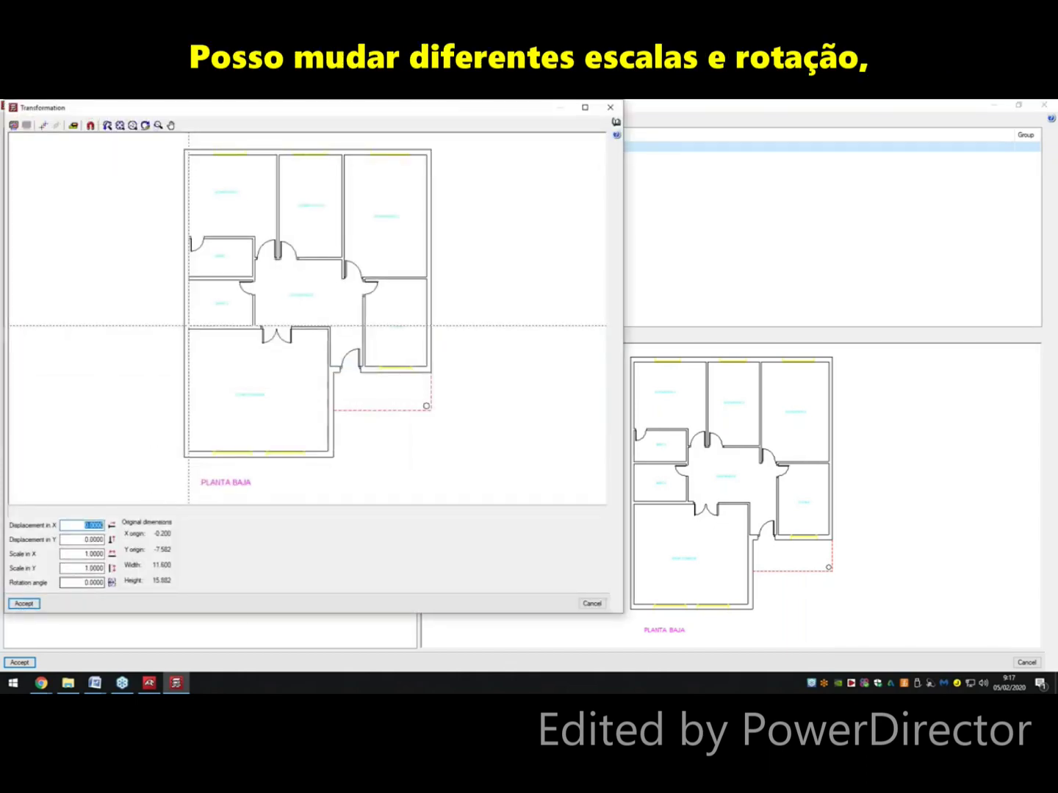
{"action": "left_click", "coordinate": [15, 126]}
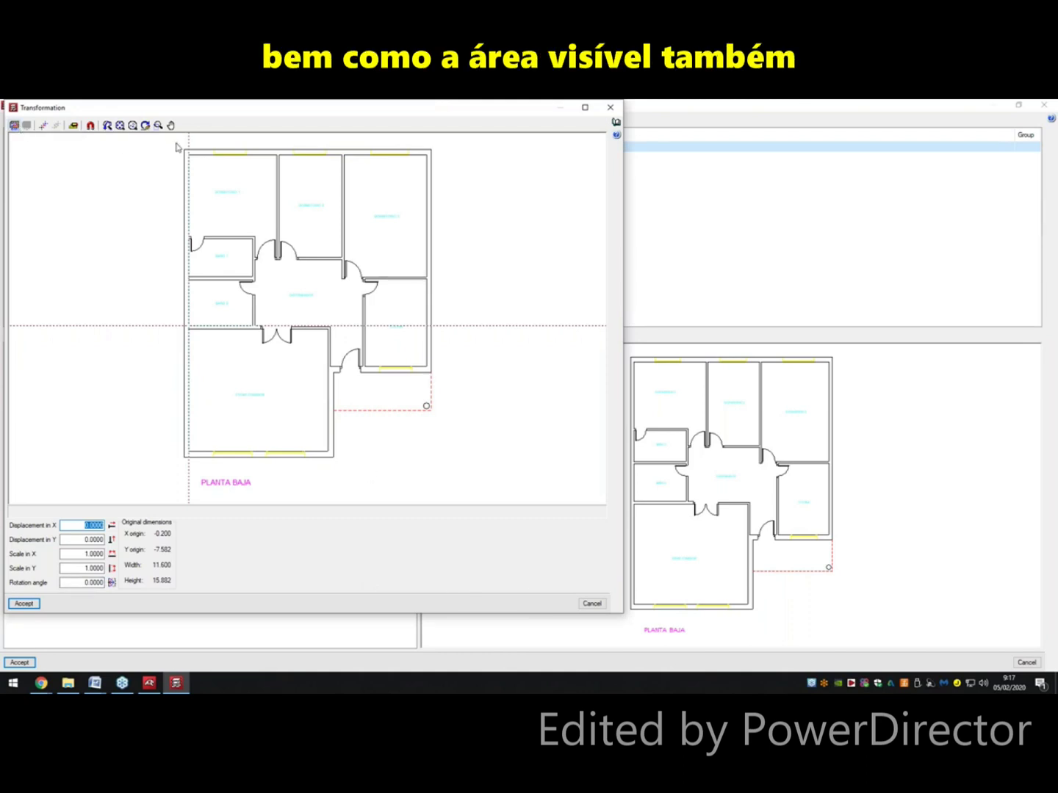
{"action": "left_click_drag", "start_coordinate": [184, 150], "coordinate": [438, 465]}
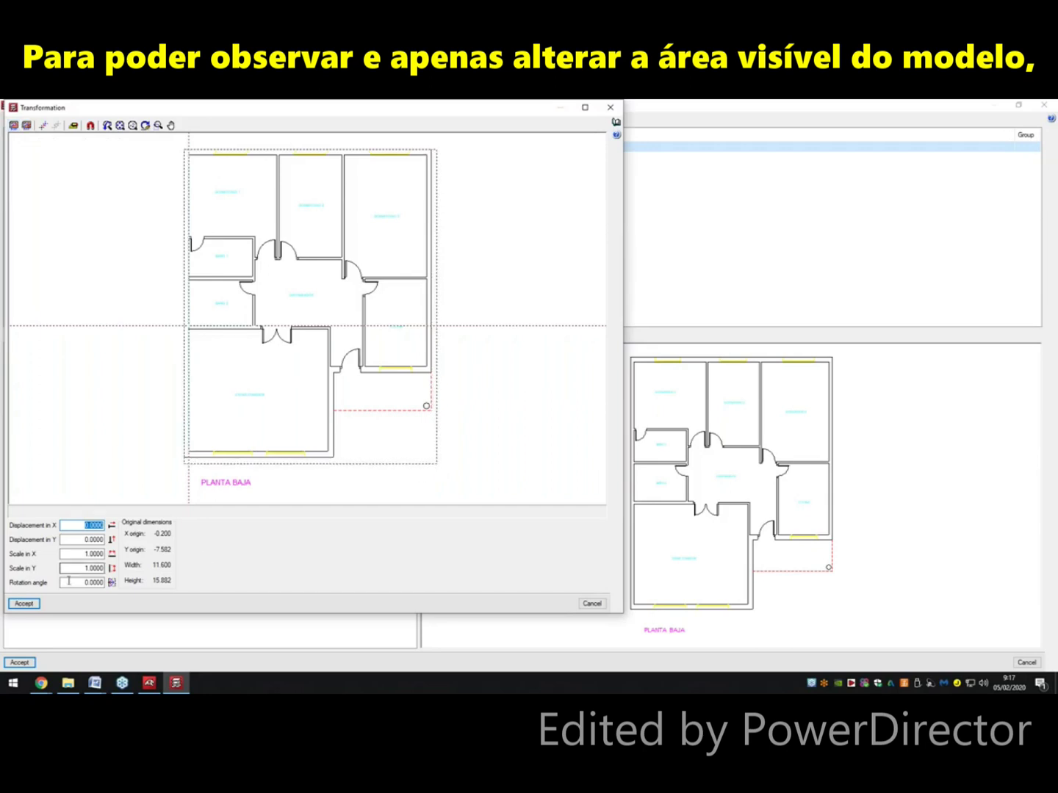
{"action": "left_click", "coordinate": [23, 603]}
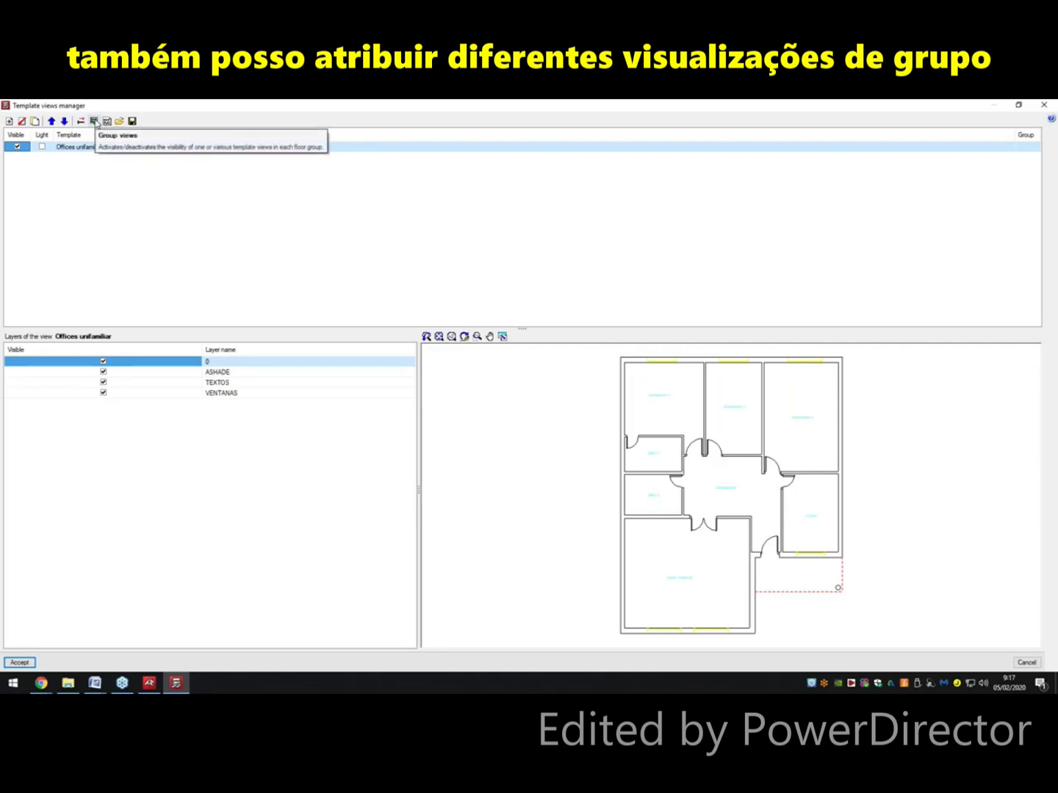
Step: Make the Offices unifamiliar view visible in the Column Definition, Foundations, Floor 1 and Floor 2 groups and apply the template settings
{"action": "left_click", "coordinate": [94, 122]}
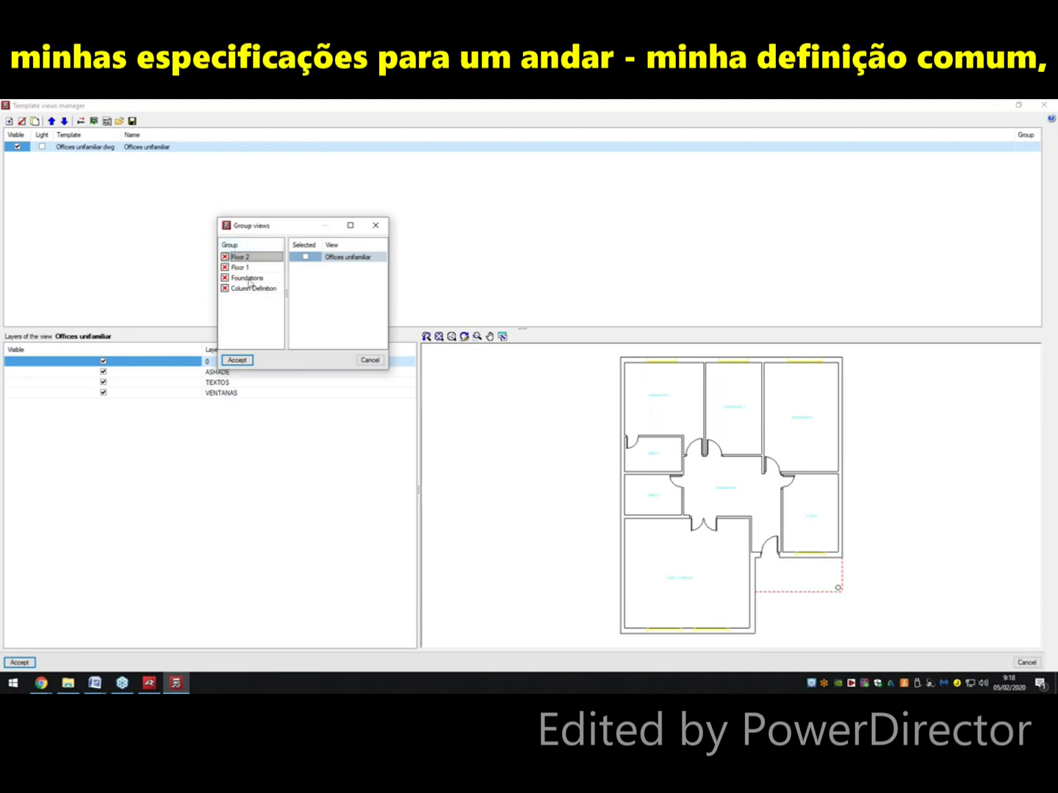
{"action": "left_click", "coordinate": [250, 288]}
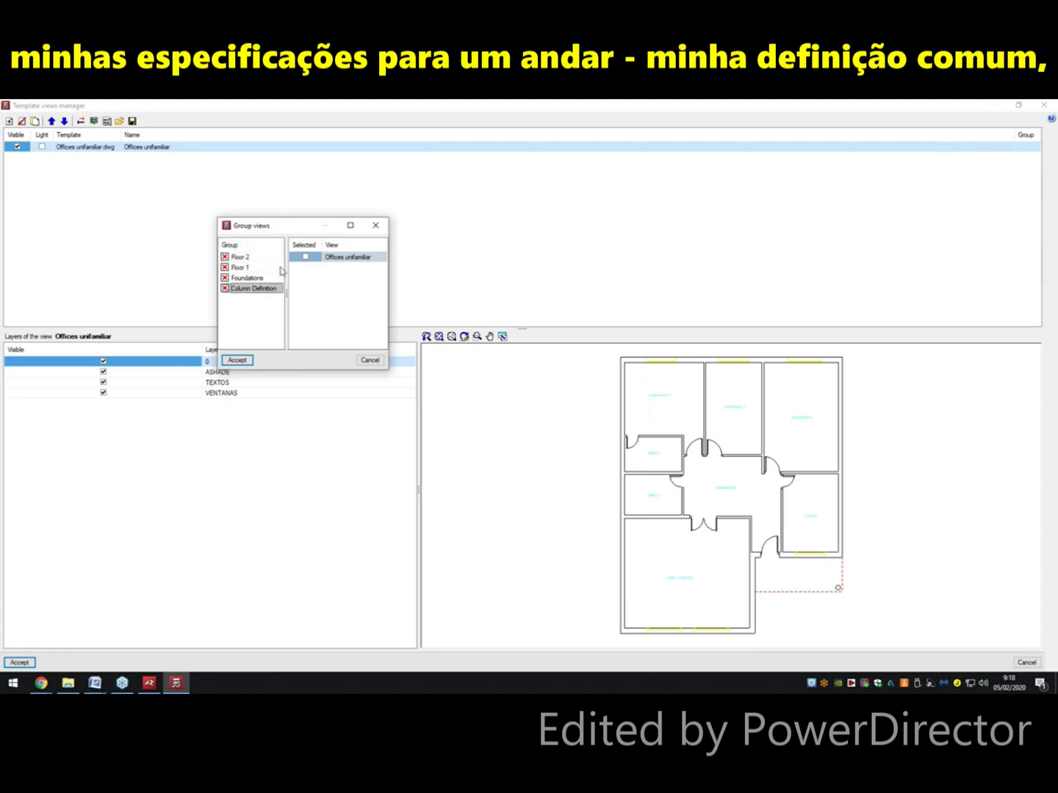
{"action": "left_click", "coordinate": [306, 257]}
{"action": "left_click", "coordinate": [254, 278]}
{"action": "left_click", "coordinate": [307, 259]}
{"action": "left_click", "coordinate": [242, 268]}
{"action": "left_click", "coordinate": [307, 259]}
{"action": "left_click", "coordinate": [243, 257]}
{"action": "left_click", "coordinate": [305, 257]}
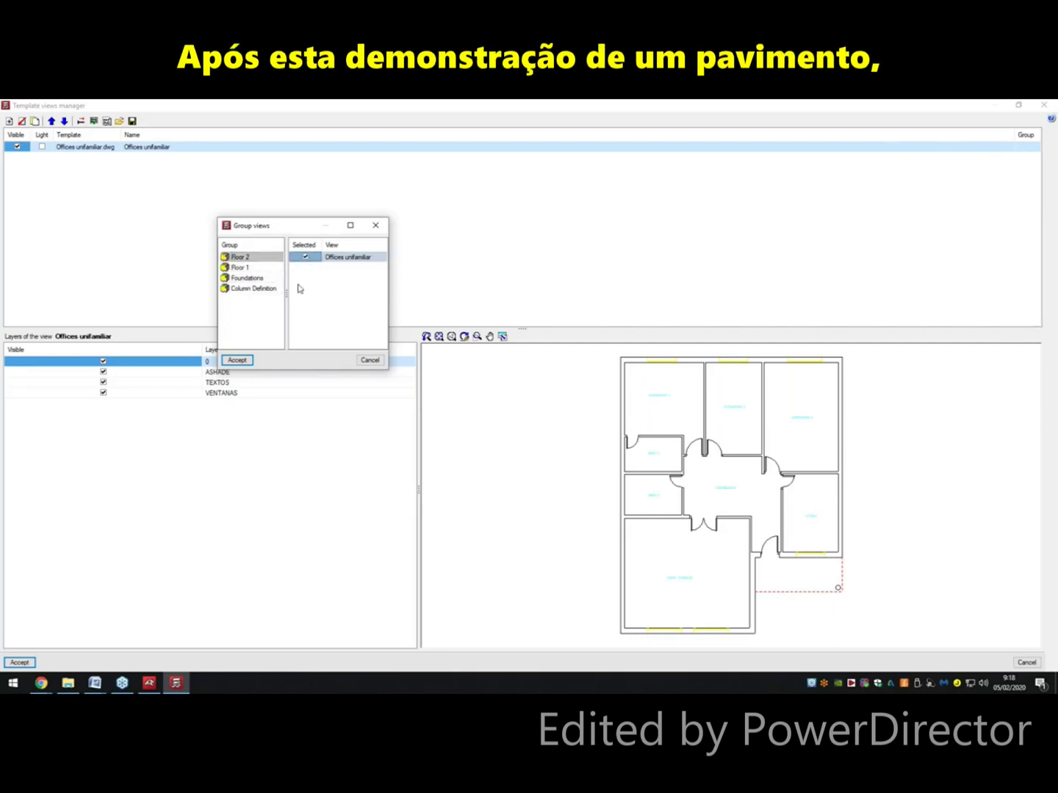
{"action": "left_click", "coordinate": [237, 360]}
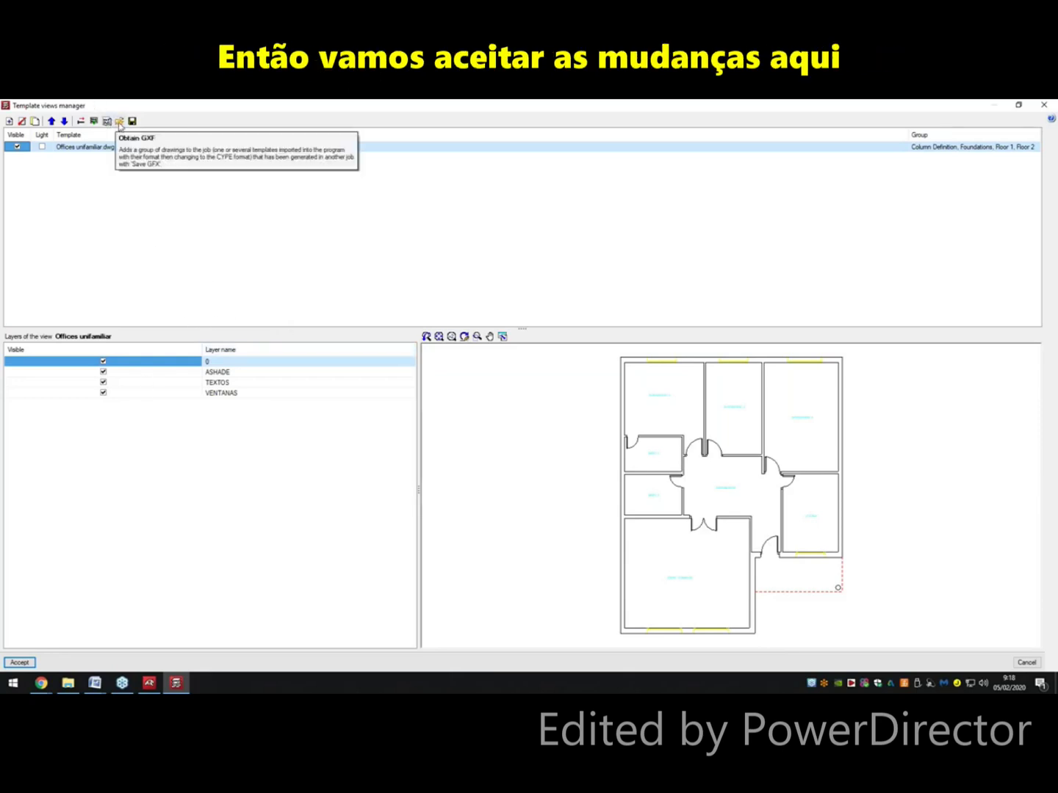
{"action": "left_click", "coordinate": [21, 664]}
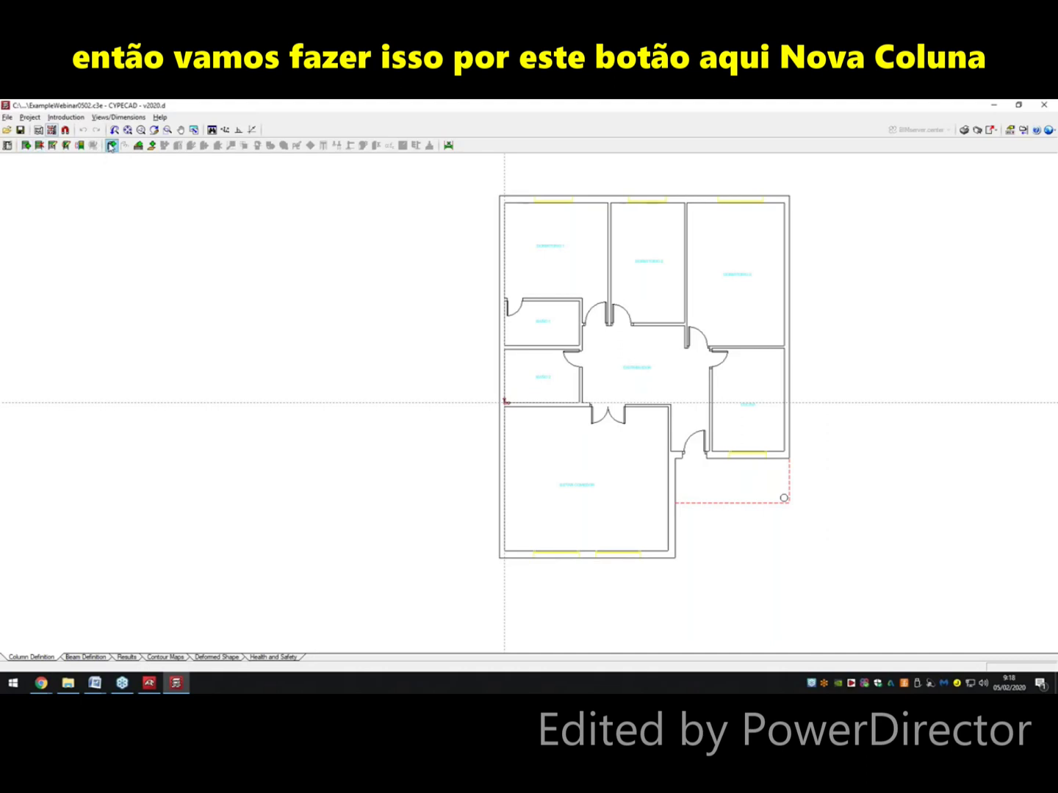
Step: Start a new column with Foundations as its initial group
{"action": "left_click", "coordinate": [111, 145]}
{"action": "left_click_drag", "start_coordinate": [351, 263], "coordinate": [347, 221]}
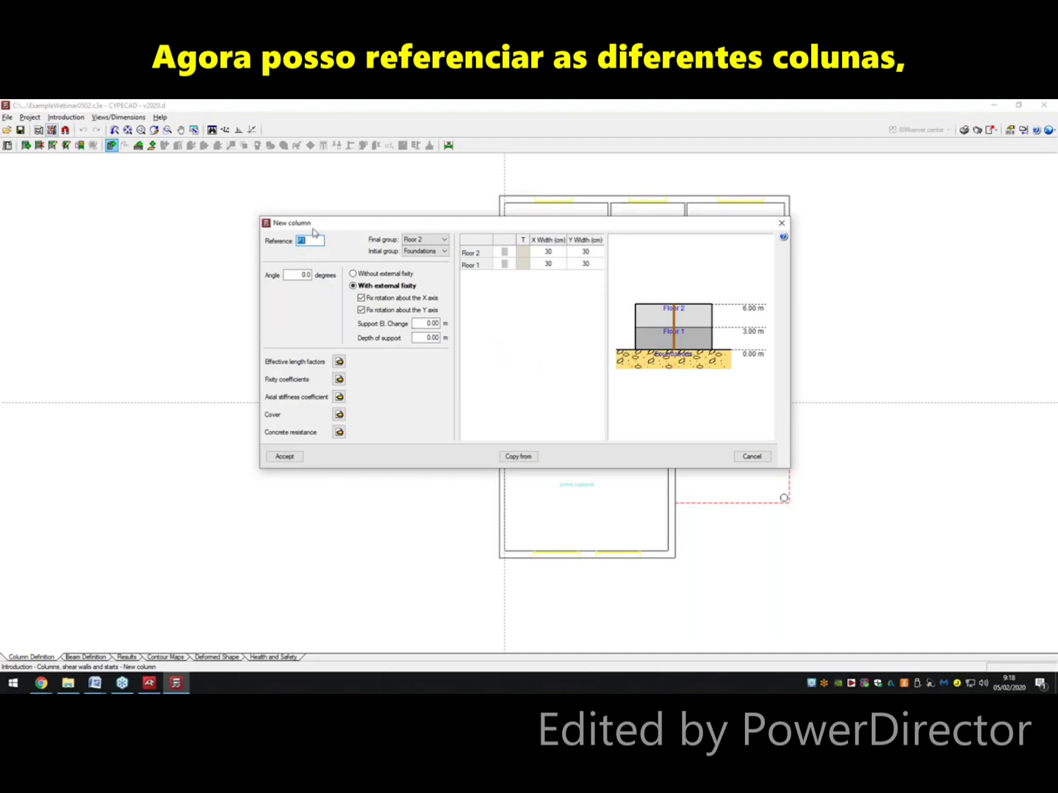
{"action": "left_click", "coordinate": [427, 254]}
{"action": "left_click", "coordinate": [428, 261]}
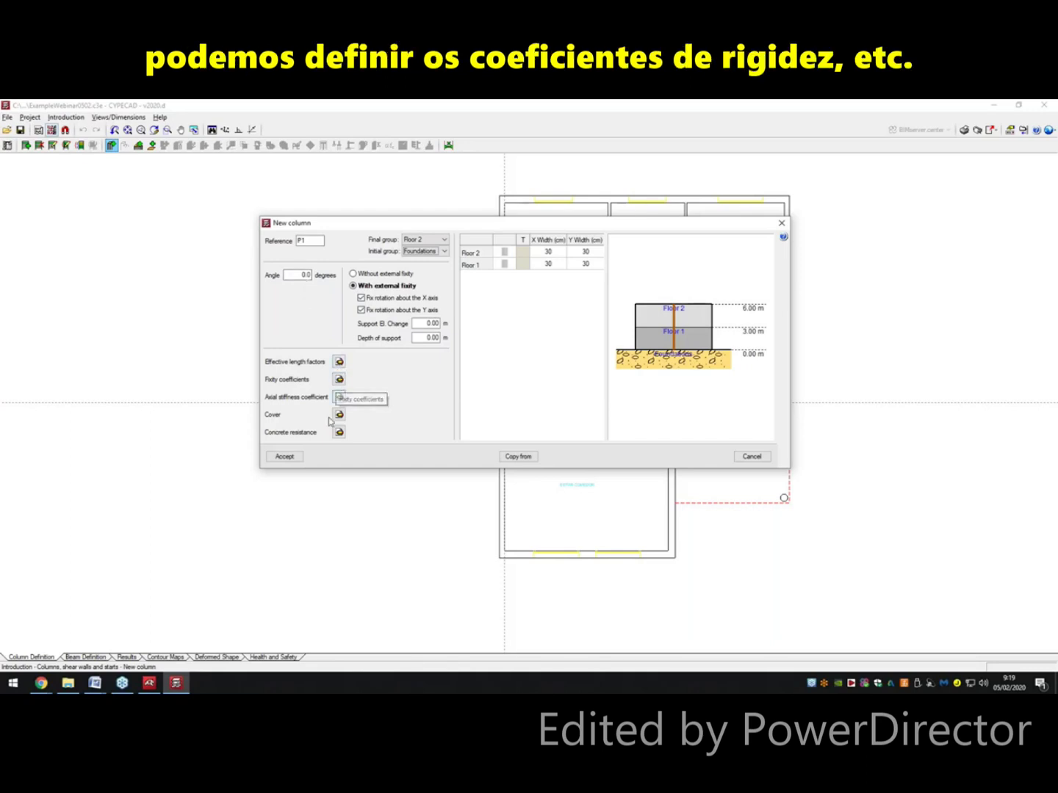
Step: Give the new column a rectangular concrete section of 30 × 45 cm and confirm its definition
{"action": "left_click", "coordinate": [507, 253]}
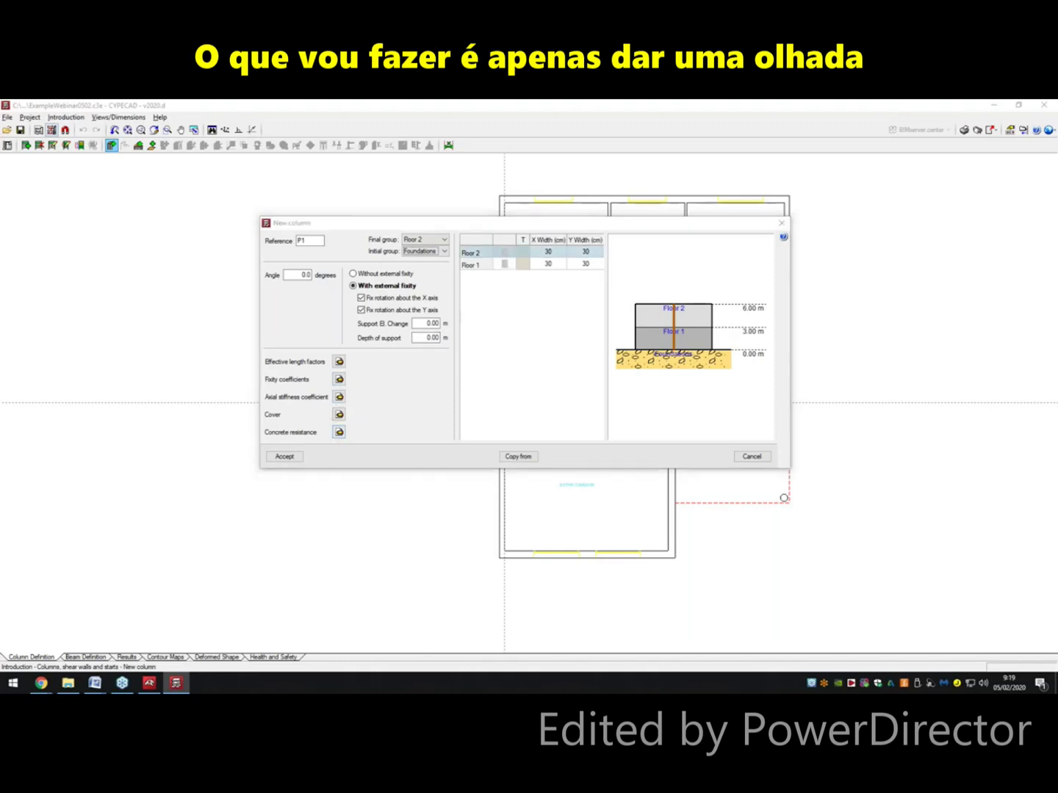
{"action": "left_click", "coordinate": [506, 254]}
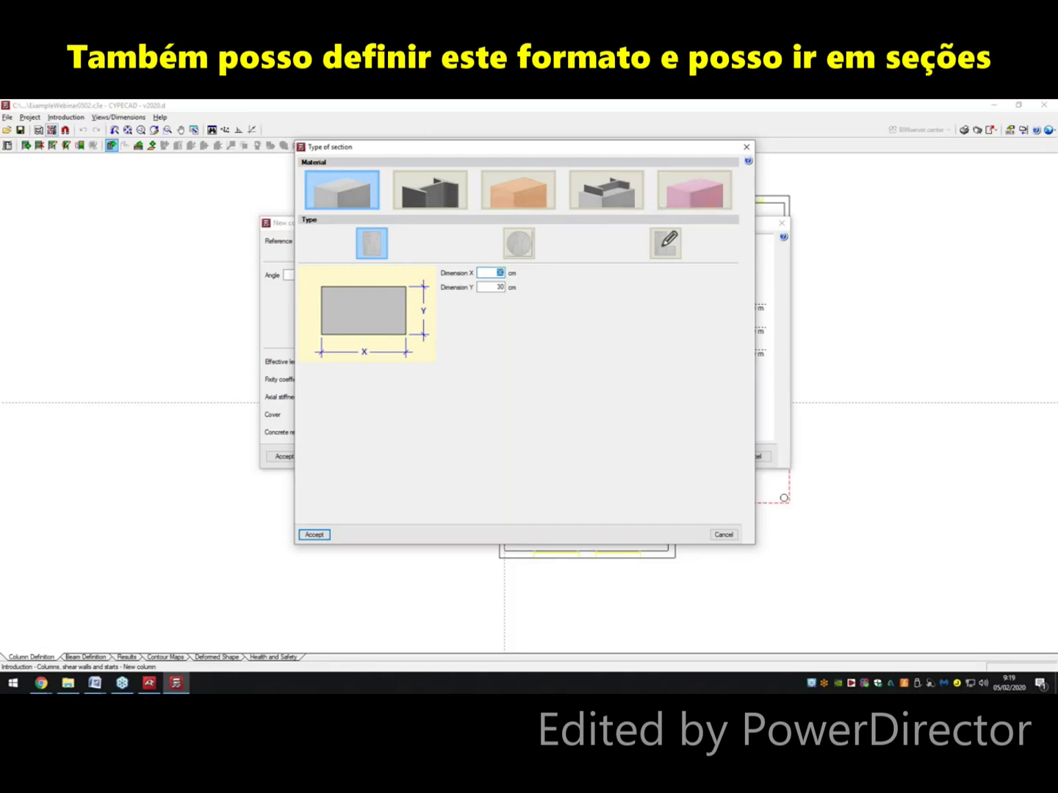
{"action": "left_click", "coordinate": [664, 248]}
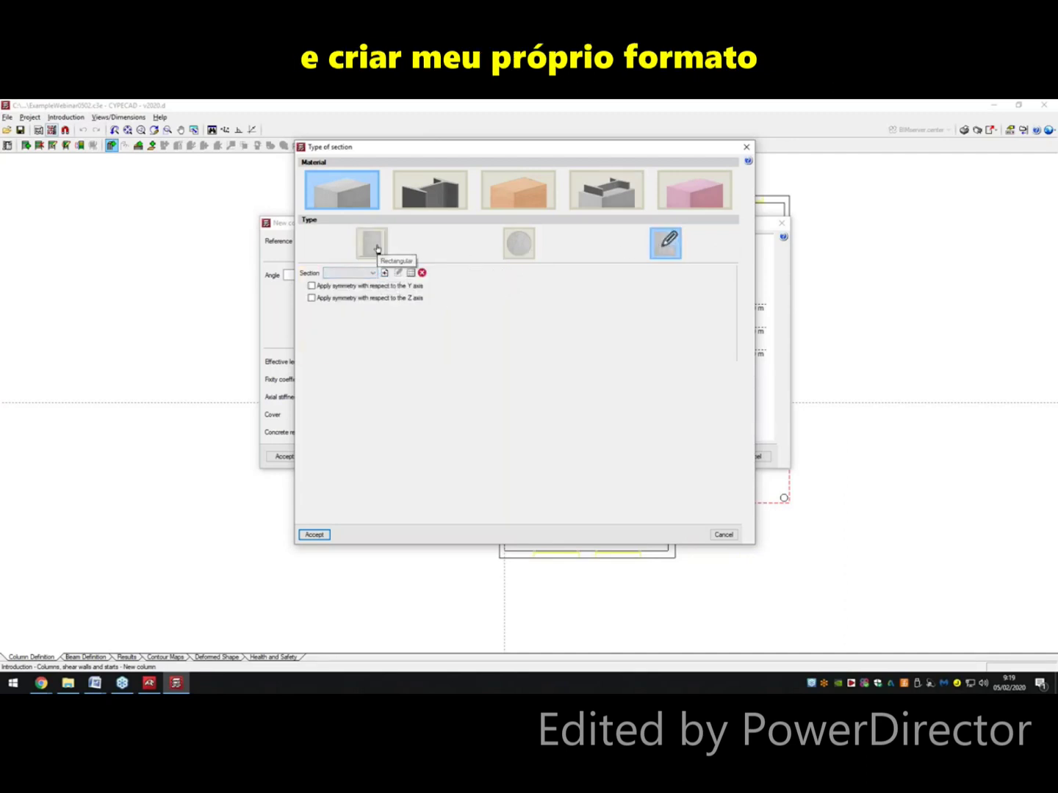
{"action": "left_click", "coordinate": [376, 248]}
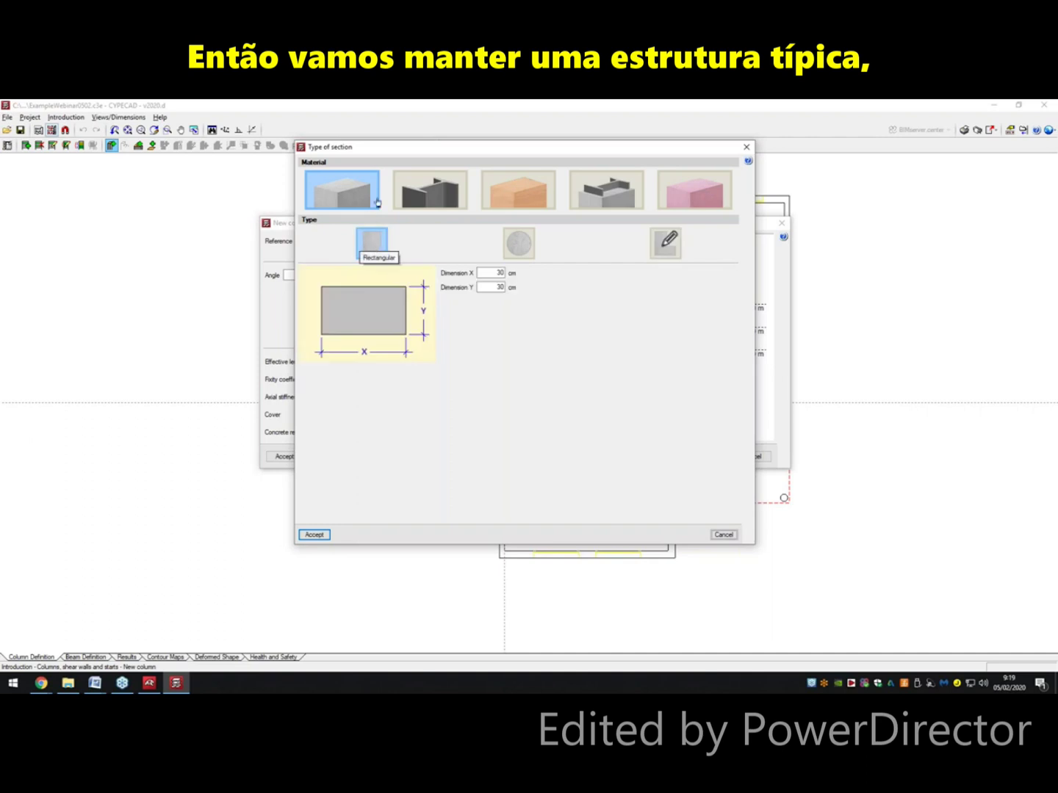
{"action": "left_click", "coordinate": [492, 272]}
{"action": "left_click", "coordinate": [497, 288]}
{"action": "left_click_drag", "start_coordinate": [498, 287], "coordinate": [519, 288]}
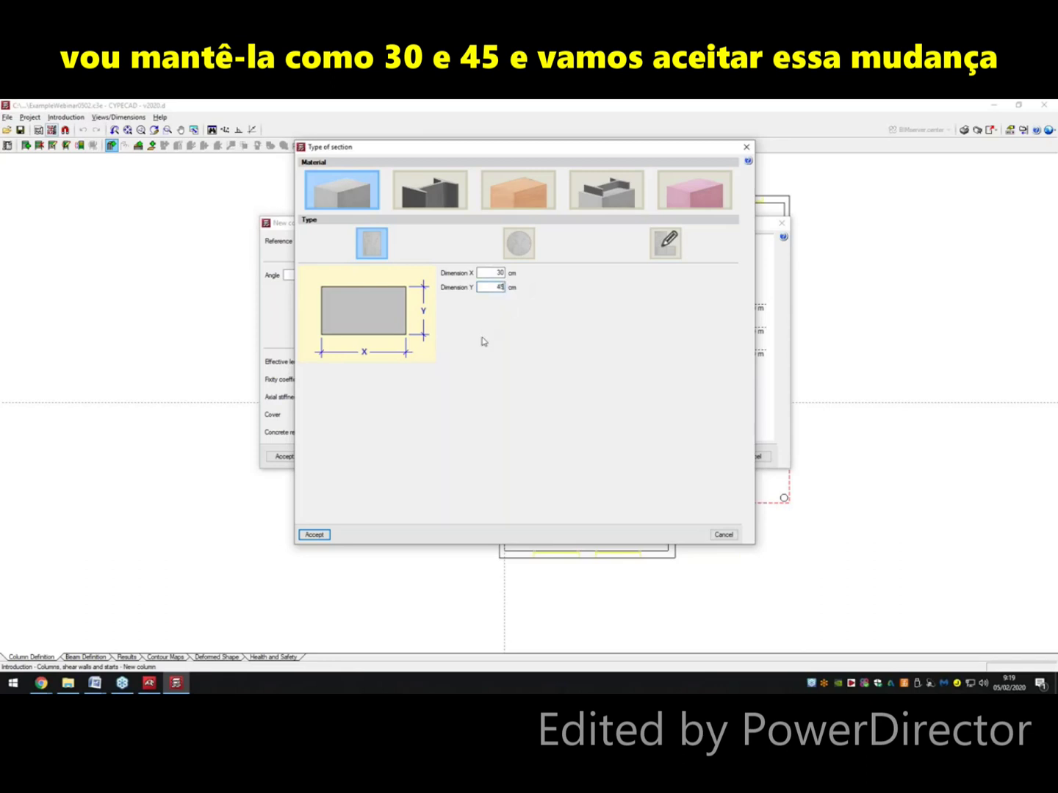
{"action": "left_click", "coordinate": [309, 536]}
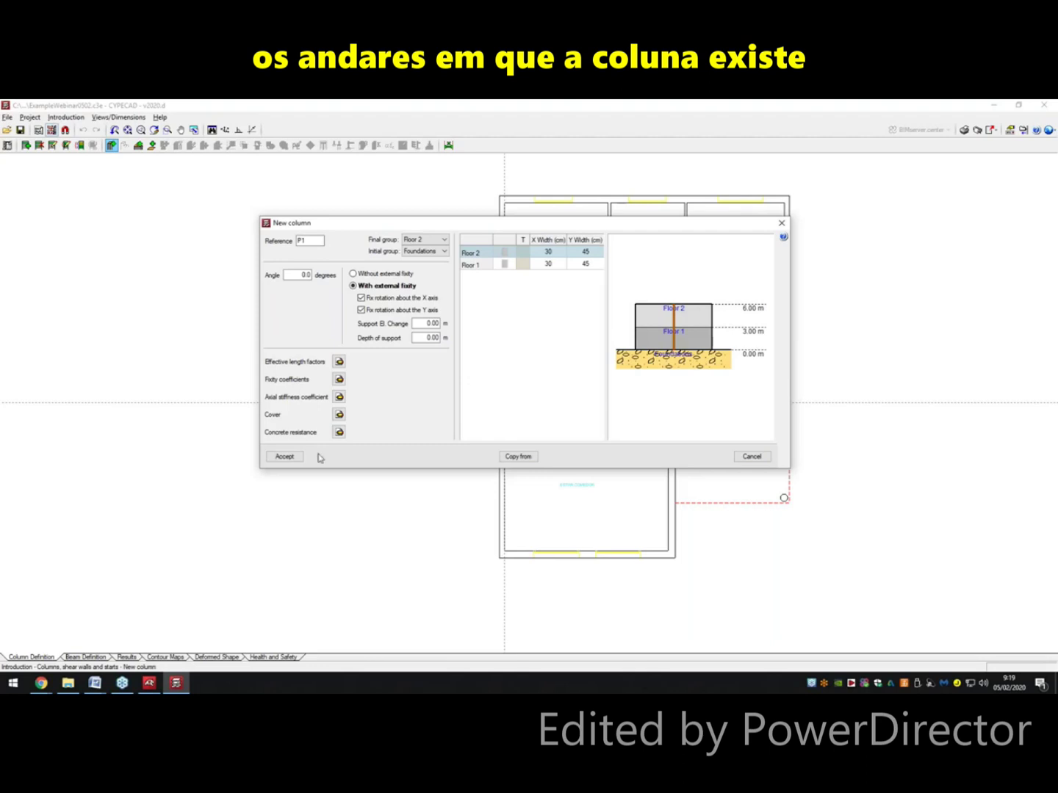
{"action": "left_click", "coordinate": [287, 456]}
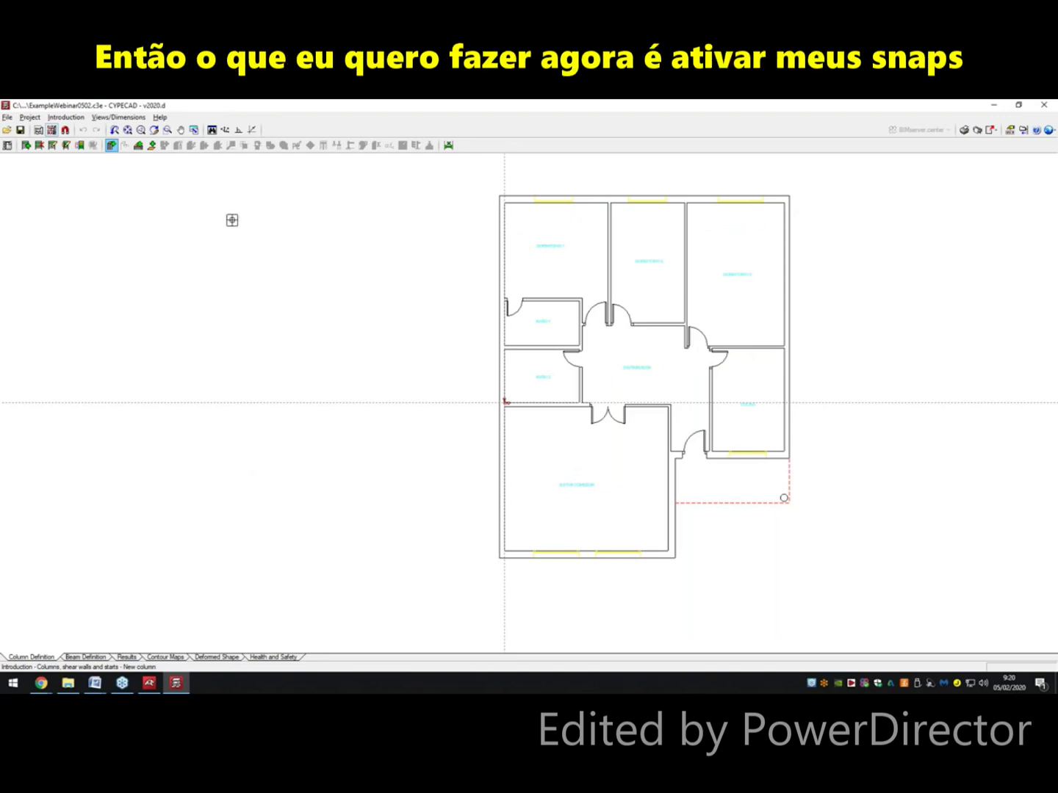
Step: Activate object snaps and object snap tracking
{"action": "left_click", "coordinate": [64, 130]}
{"action": "left_click_drag", "start_coordinate": [473, 332], "coordinate": [307, 278]}
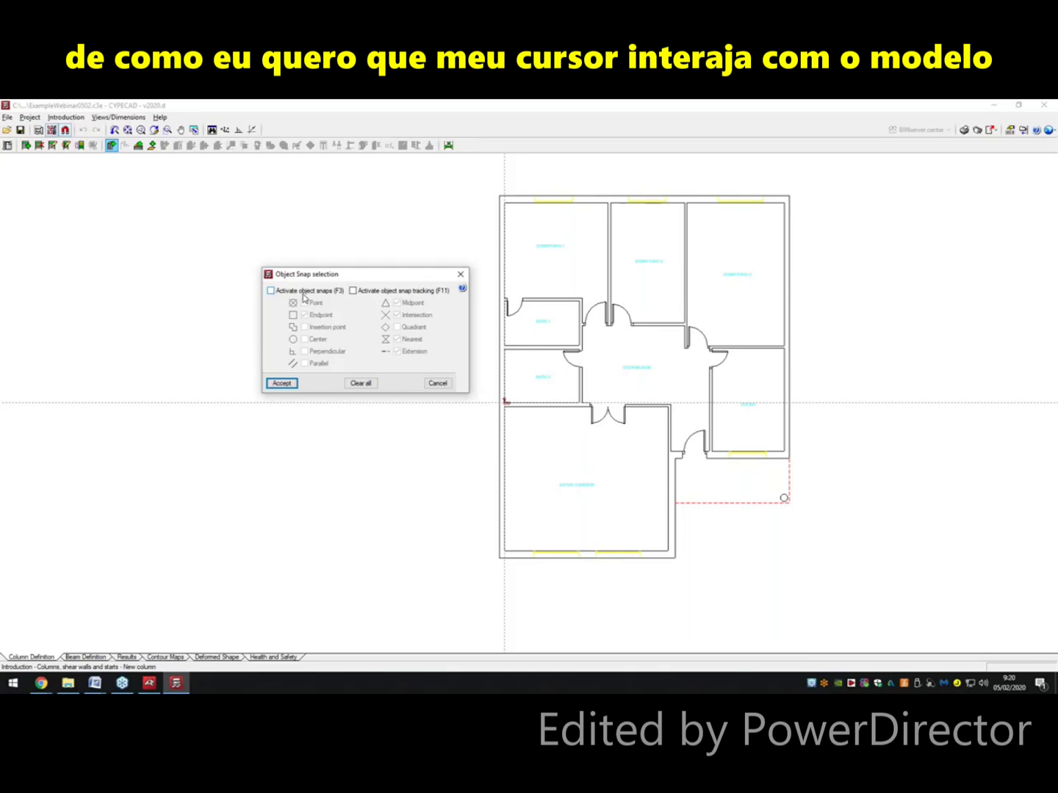
{"action": "left_click", "coordinate": [305, 293]}
{"action": "key", "text": "F11"}
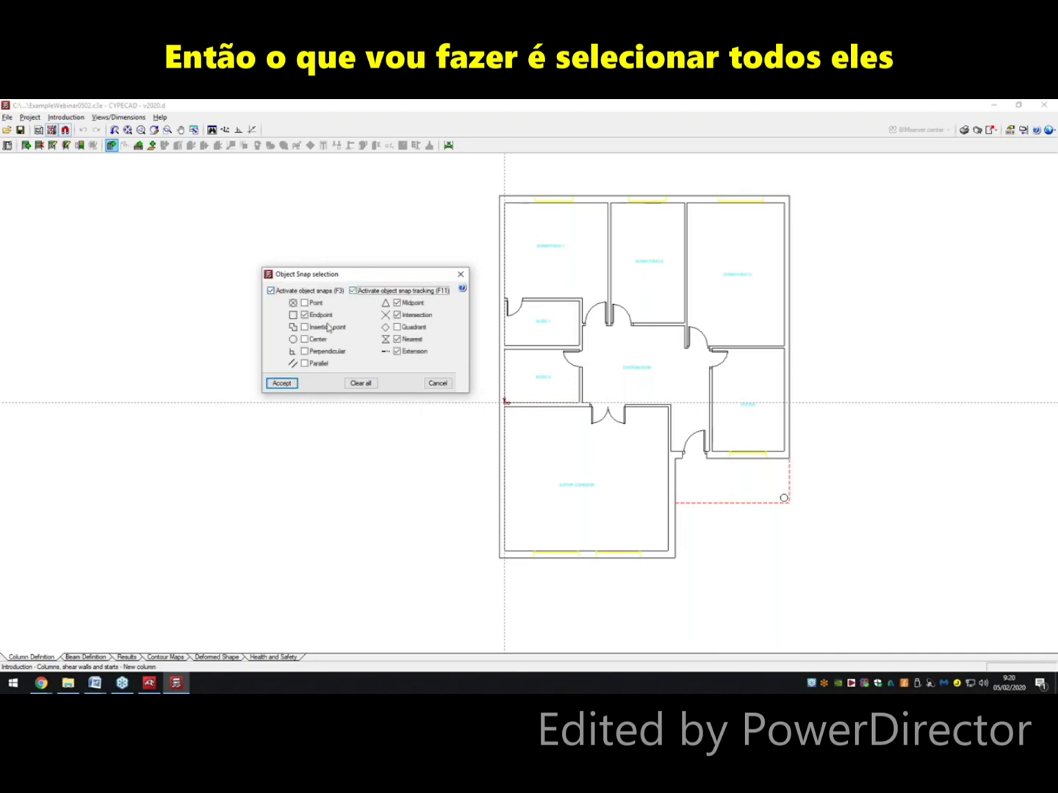
Step: Enable the Point, Insertion point, Center, Perpendicular and Parallel snaps, disable Nearest and accept the snap settings
{"action": "left_click", "coordinate": [304, 302]}
{"action": "left_click", "coordinate": [304, 327]}
{"action": "left_click", "coordinate": [305, 339]}
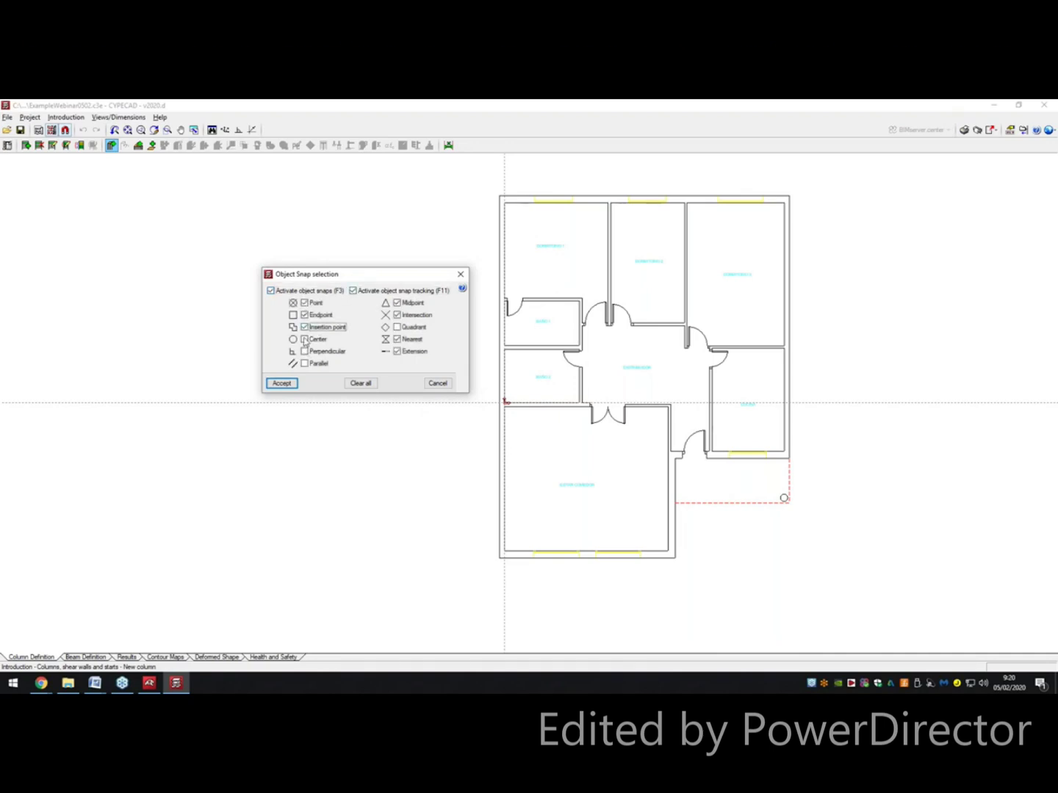
{"action": "left_click", "coordinate": [304, 352]}
{"action": "left_click", "coordinate": [305, 364]}
{"action": "left_click", "coordinate": [397, 339]}
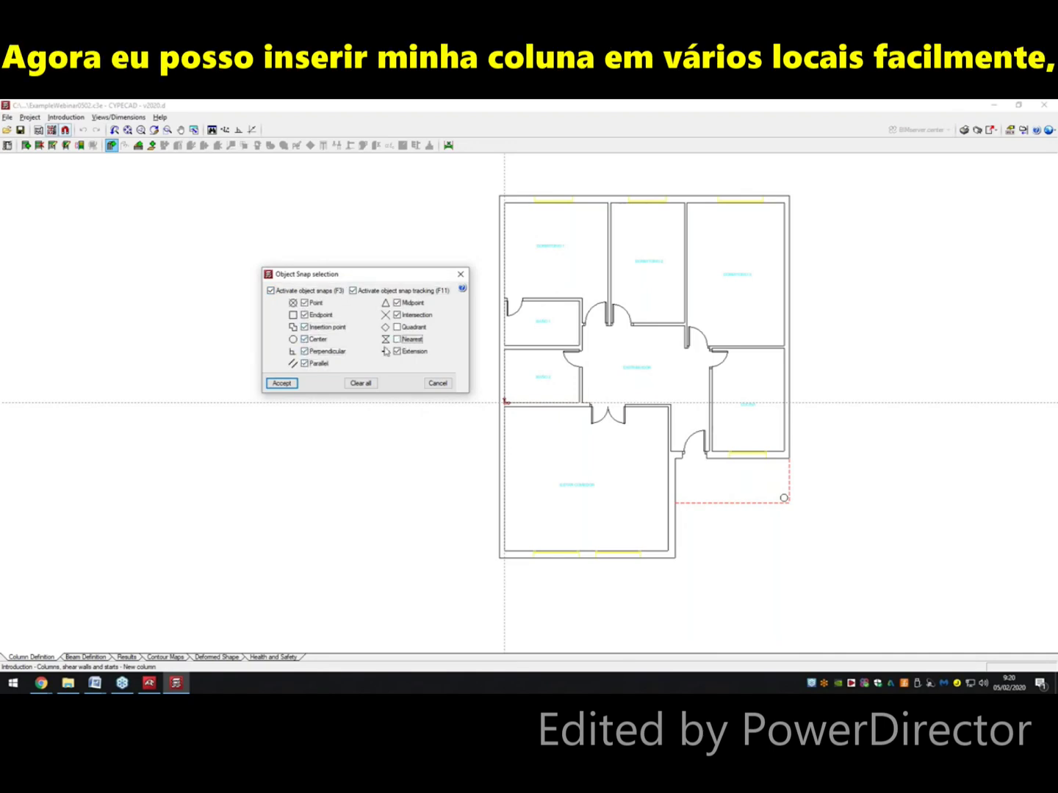
{"action": "left_click", "coordinate": [293, 382]}
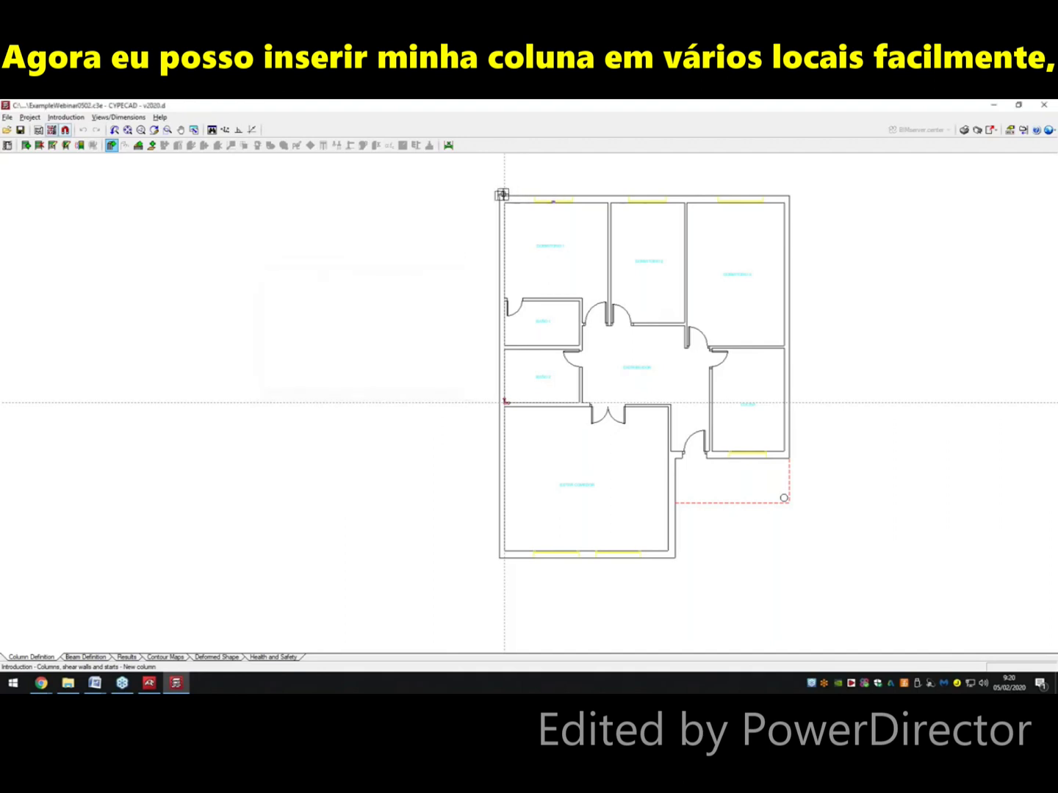
Step: Place columns at both ends and the midpoint of the outer wall along the top of the floor plan
{"action": "left_click", "coordinate": [498, 194]}
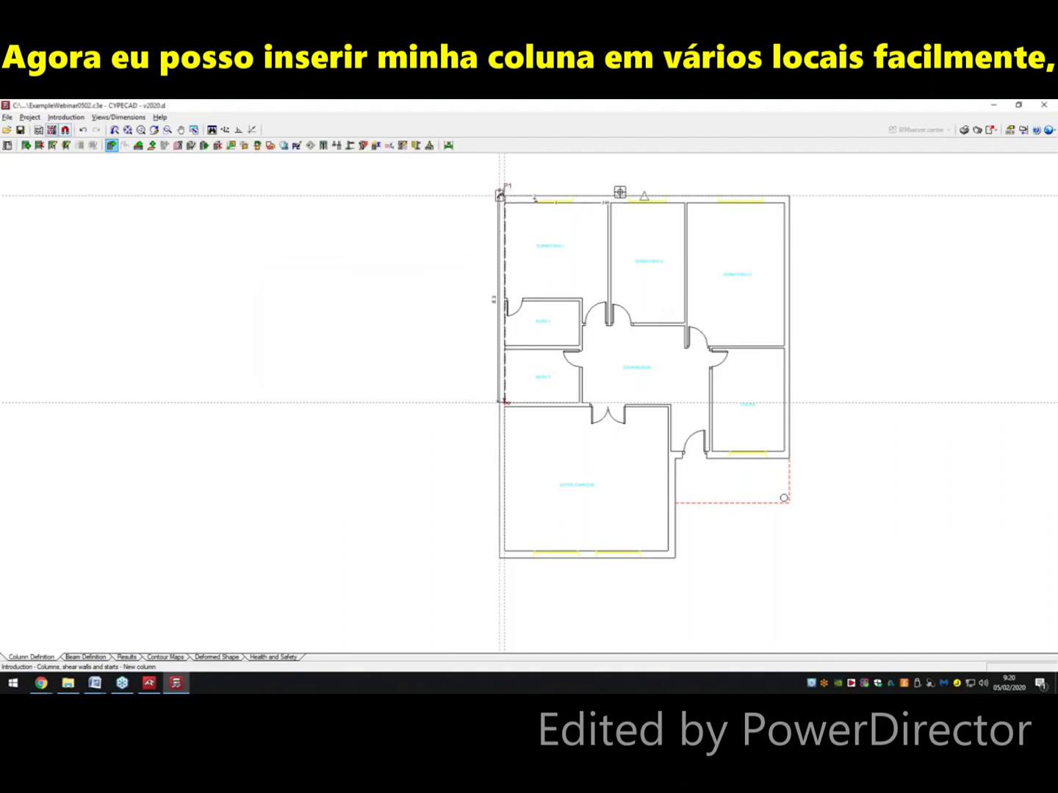
{"action": "left_click", "coordinate": [644, 195]}
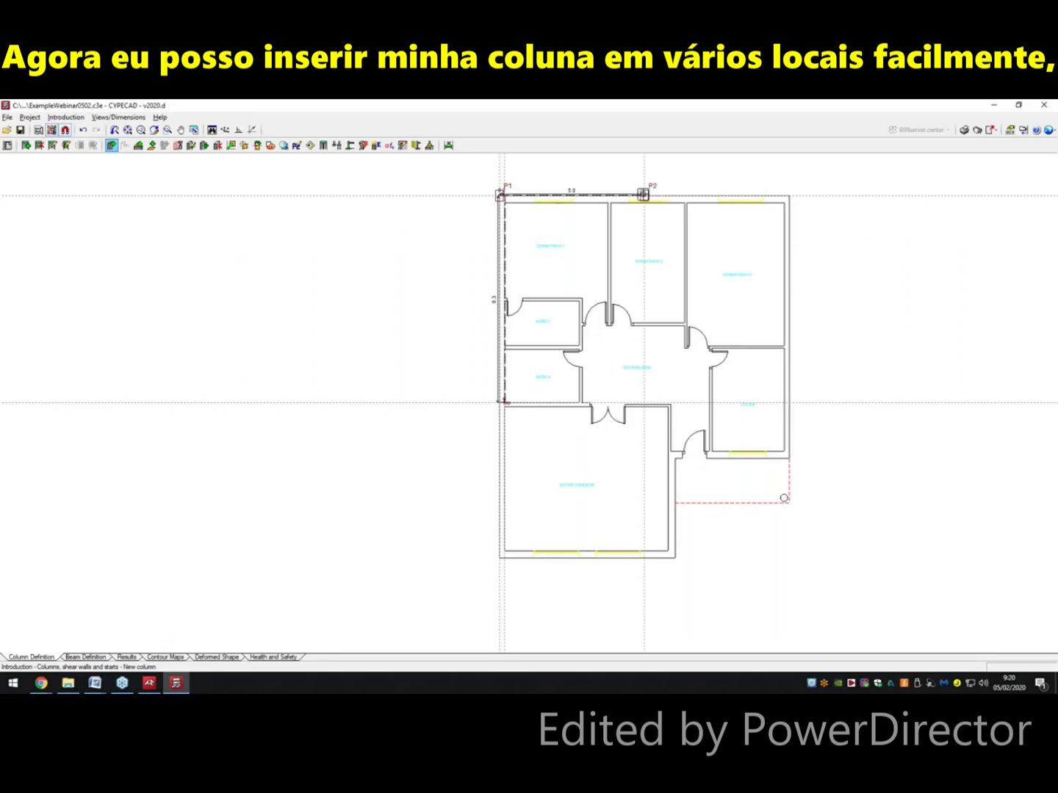
{"action": "left_click", "coordinate": [786, 195]}
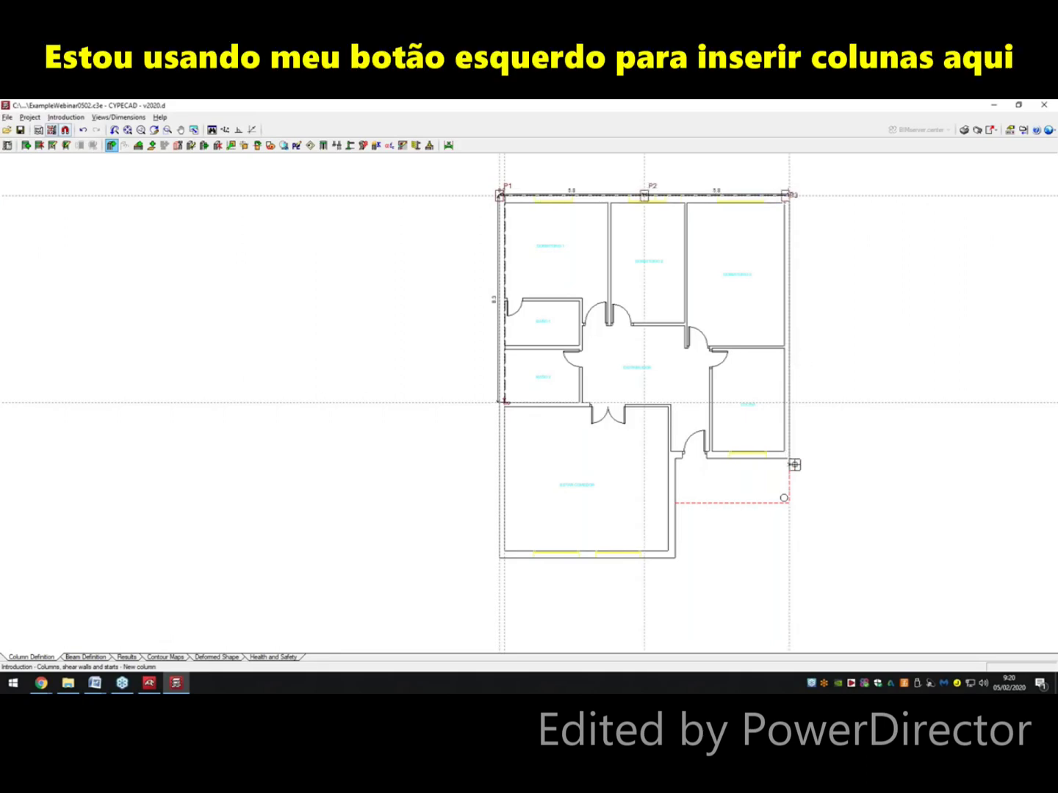
Step: Place columns at the outer corner of COCINA and where the entrance wall meets the ESTAR COMEDOR wall
{"action": "scroll", "coordinate": [788, 456], "scroll_direction": "up", "scroll_amount": 2}
{"action": "scroll", "coordinate": [785, 455], "scroll_direction": "up", "scroll_amount": 1}
{"action": "left_click", "coordinate": [788, 457]}
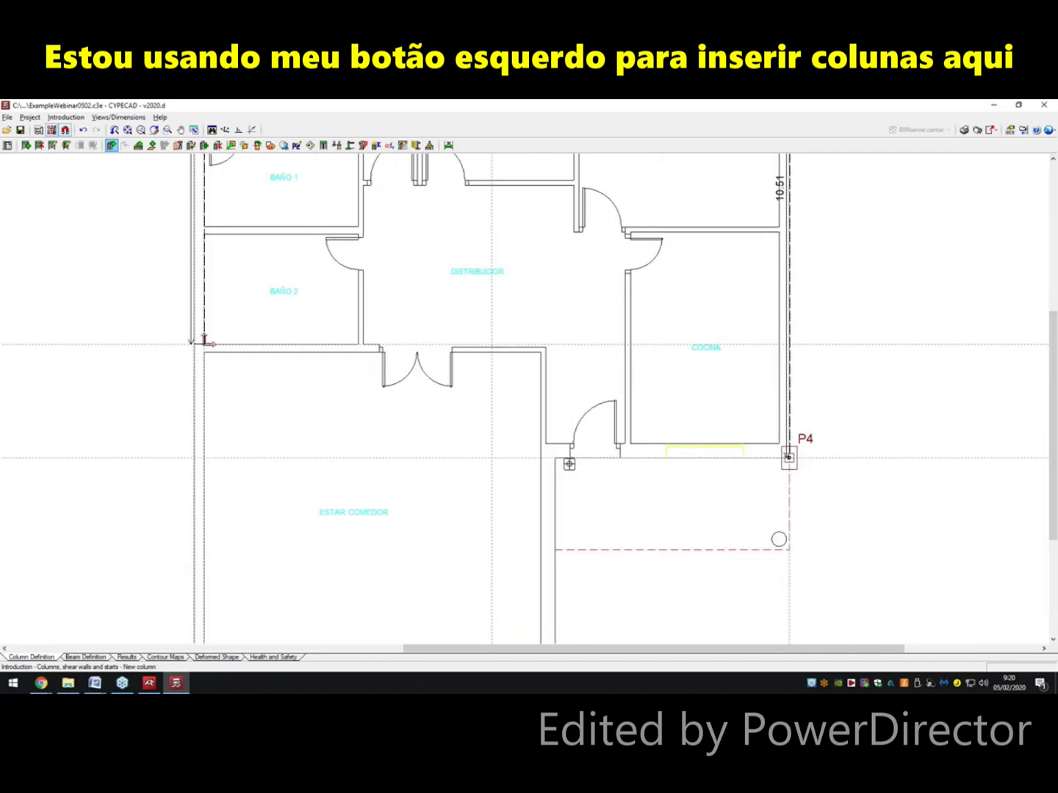
{"action": "left_click", "coordinate": [546, 451]}
{"action": "scroll", "coordinate": [601, 413], "scroll_direction": "down", "scroll_amount": 1}
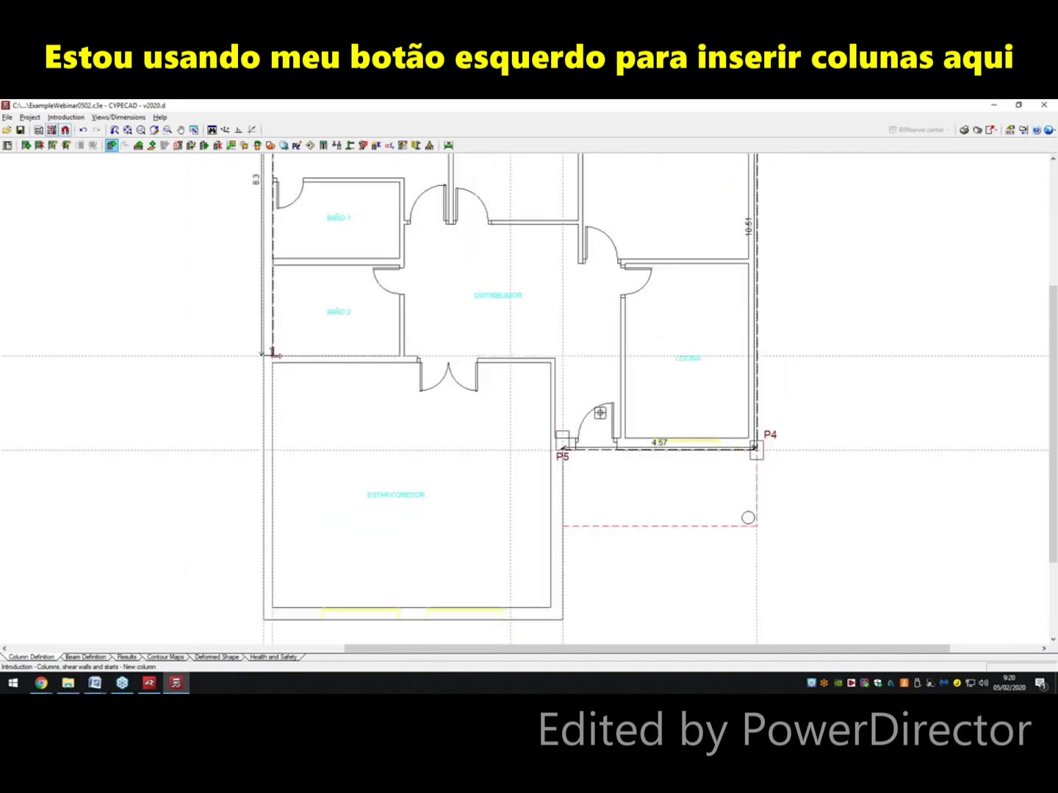
{"action": "scroll", "coordinate": [662, 404], "scroll_direction": "down", "scroll_amount": 1}
{"action": "scroll", "coordinate": [661, 404], "scroll_direction": "down", "scroll_amount": 1}
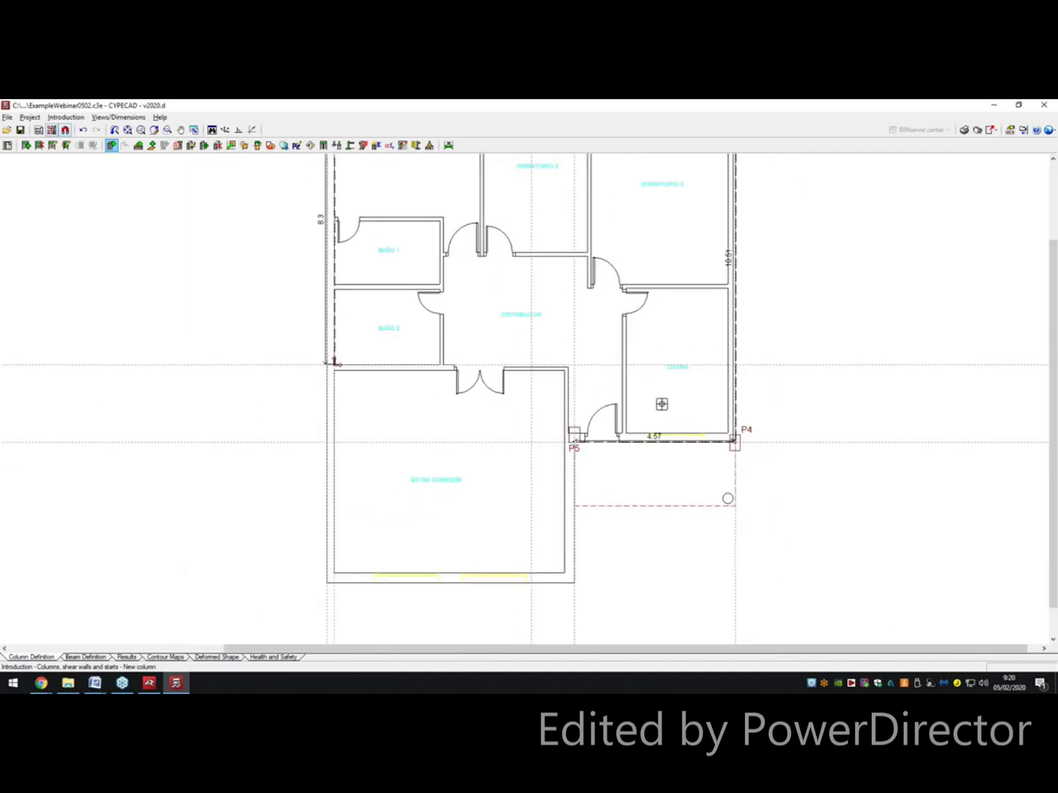
Step: Place columns at the two lower outer corners of ESTAR COMEDOR
{"action": "scroll", "coordinate": [632, 477], "scroll_direction": "up", "scroll_amount": 1}
{"action": "left_click", "coordinate": [596, 535]}
{"action": "scroll", "coordinate": [410, 541], "scroll_direction": "down", "scroll_amount": 1}
{"action": "scroll", "coordinate": [459, 532], "scroll_direction": "up", "scroll_amount": 1}
{"action": "left_click", "coordinate": [459, 530]}
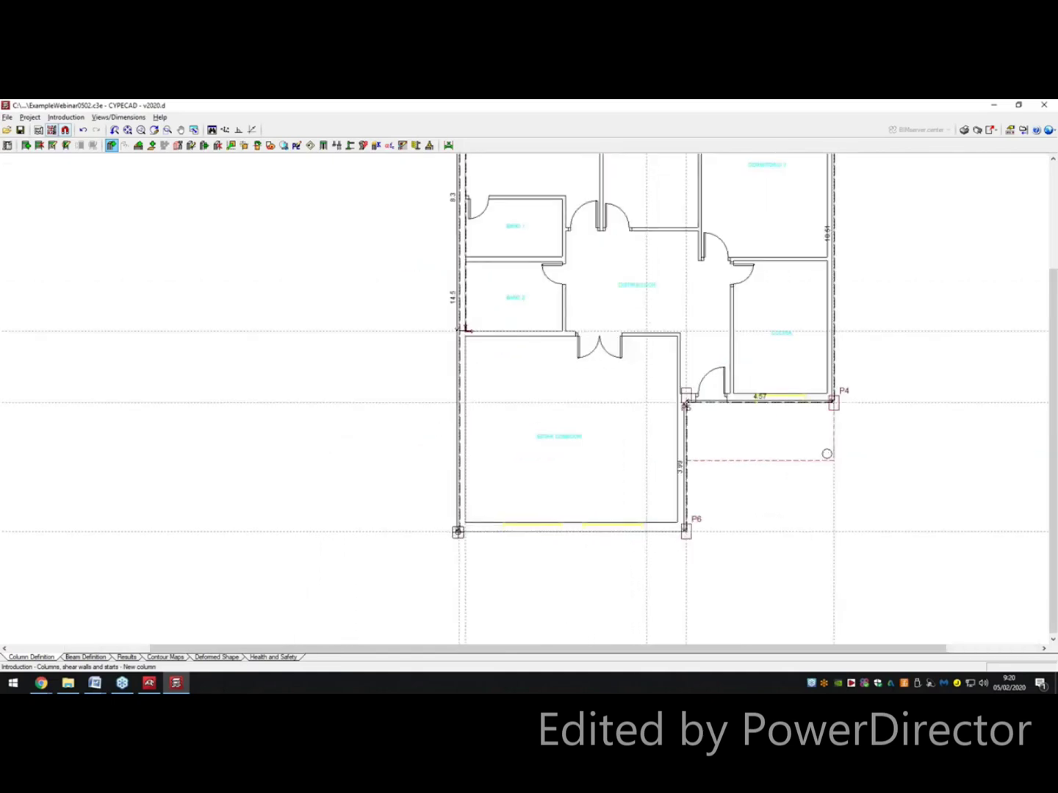
Step: Disable the Midpoint, Intersection and Extension snaps and accept the snap settings
{"action": "scroll", "coordinate": [514, 493], "scroll_direction": "down", "scroll_amount": 1}
{"action": "scroll", "coordinate": [520, 418], "scroll_direction": "down", "scroll_amount": 1}
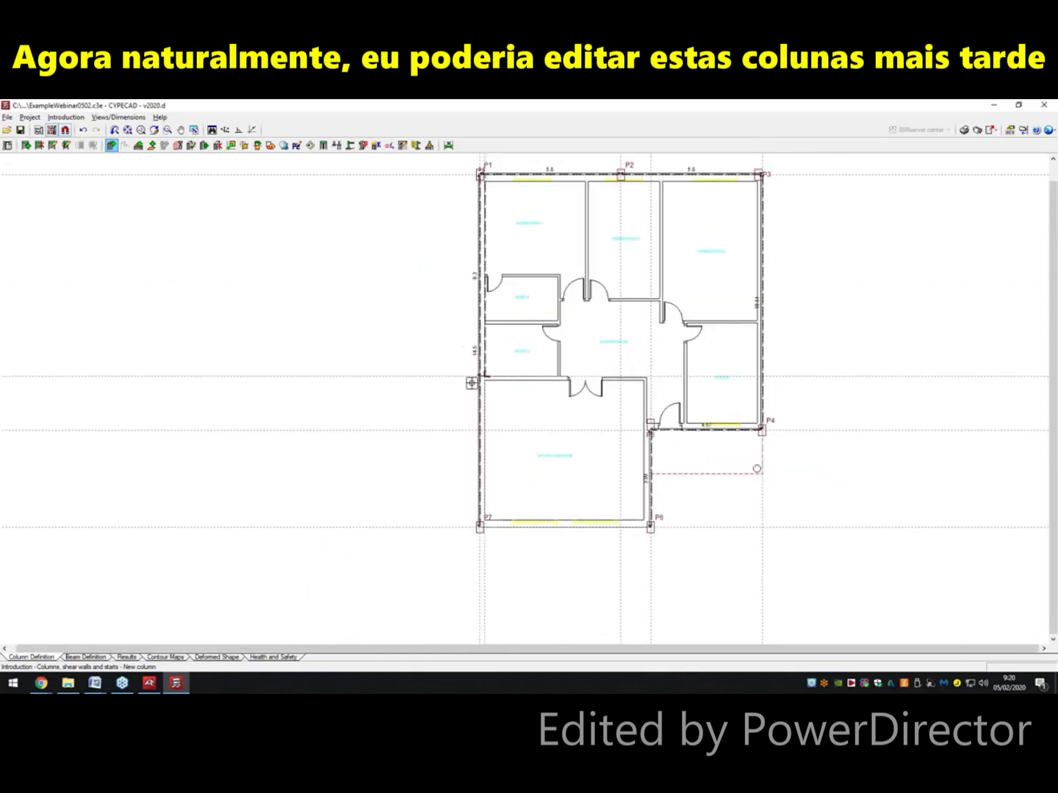
{"action": "scroll", "coordinate": [476, 374], "scroll_direction": "up", "scroll_amount": 1}
{"action": "scroll", "coordinate": [476, 374], "scroll_direction": "up", "scroll_amount": 4}
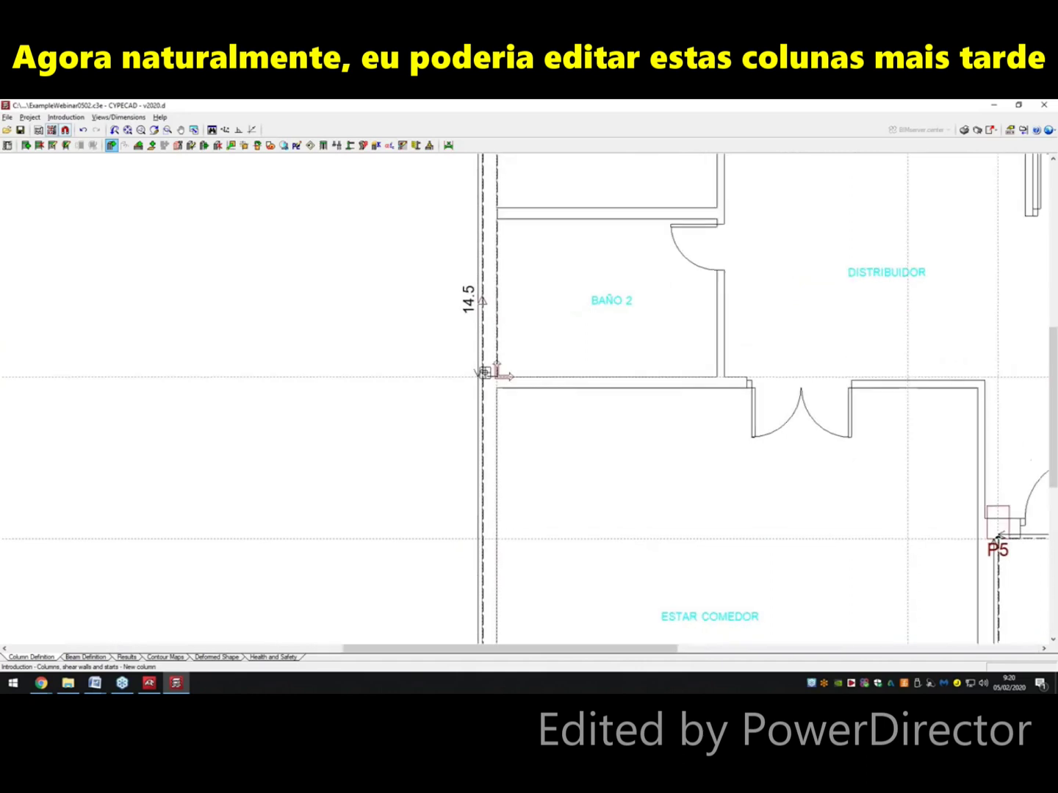
{"action": "scroll", "coordinate": [479, 378], "scroll_direction": "up", "scroll_amount": 3}
{"action": "scroll", "coordinate": [478, 374], "scroll_direction": "down", "scroll_amount": 3}
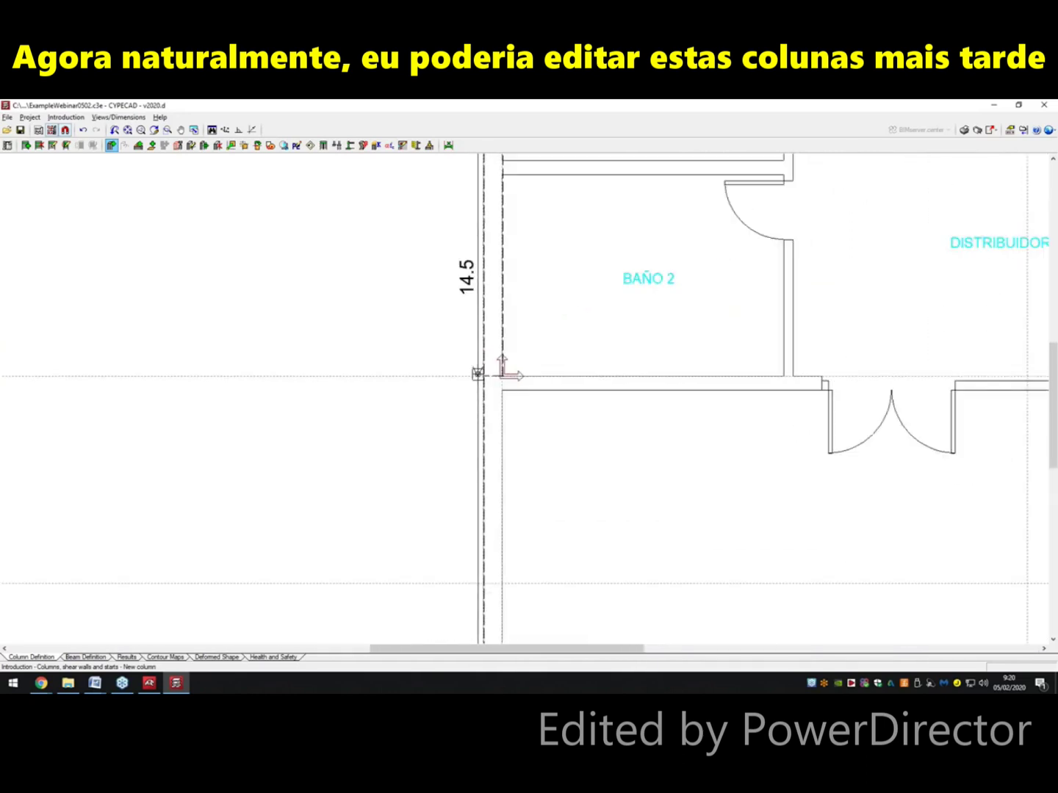
{"action": "scroll", "coordinate": [478, 374], "scroll_direction": "down", "scroll_amount": 3}
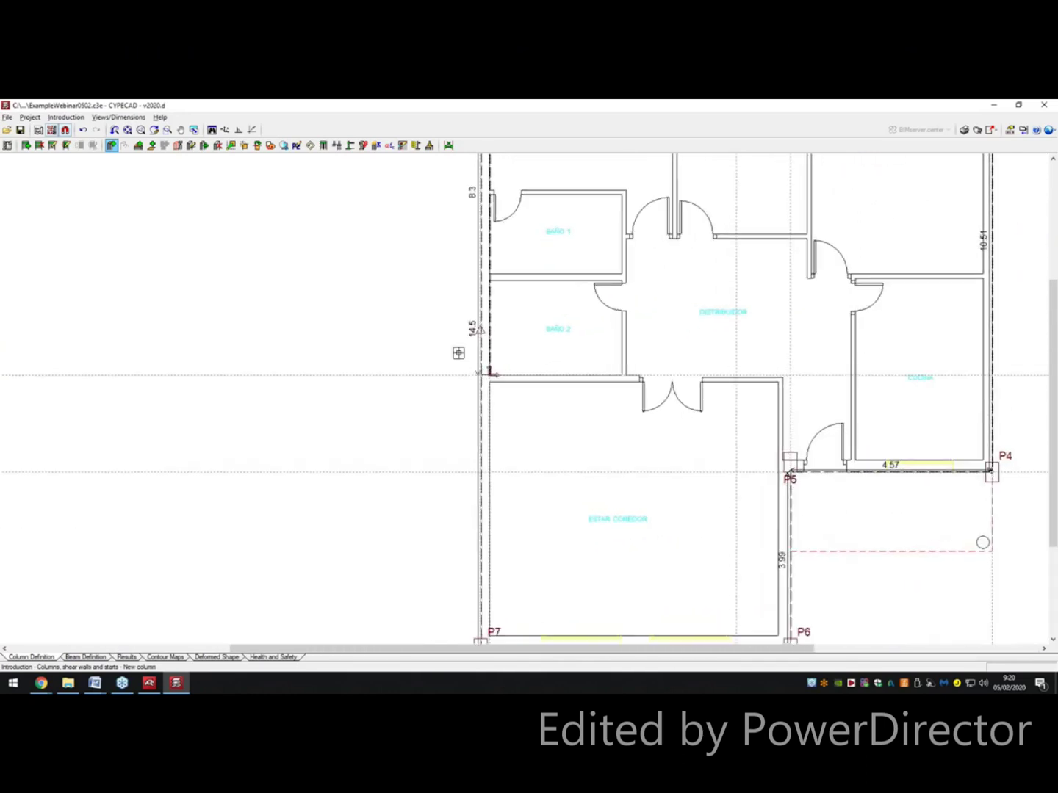
{"action": "left_click", "coordinate": [65, 129]}
{"action": "left_click", "coordinate": [560, 370]}
{"action": "left_click", "coordinate": [559, 370]}
{"action": "left_click", "coordinate": [560, 407]}
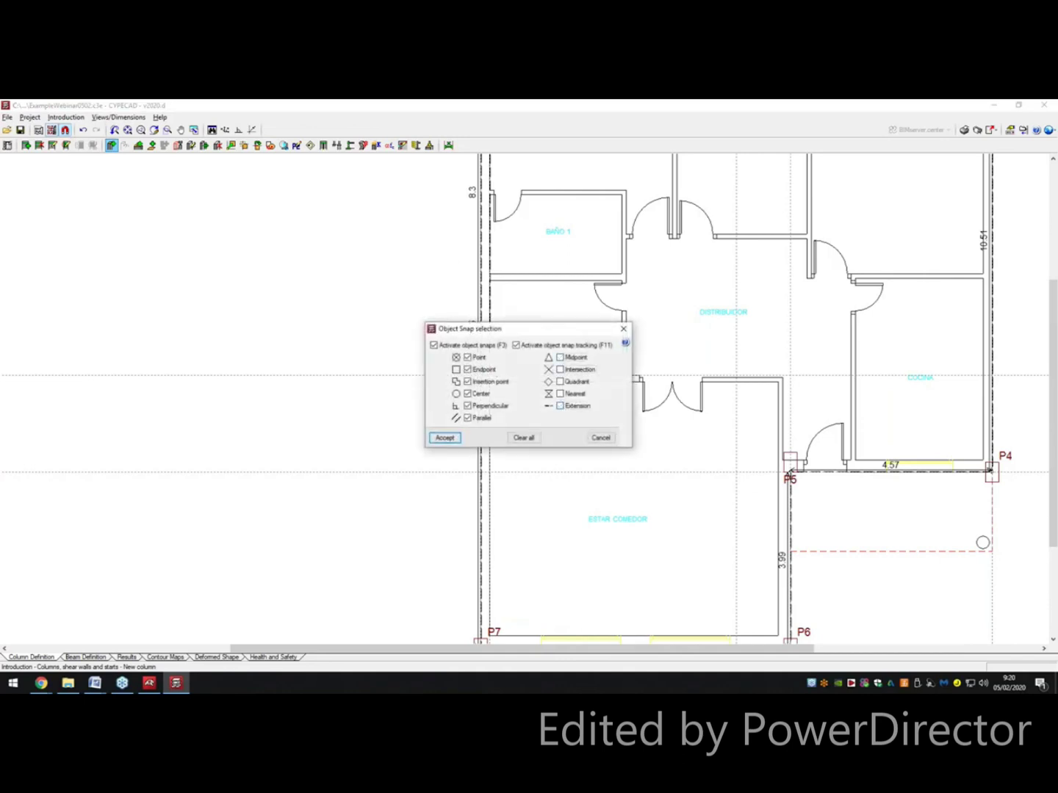
{"action": "key", "text": "Return"}
Step: Place a column at the lower outer corner of BAÑO 2 on the outer wall and finish placing columns
{"action": "left_click", "coordinate": [489, 375]}
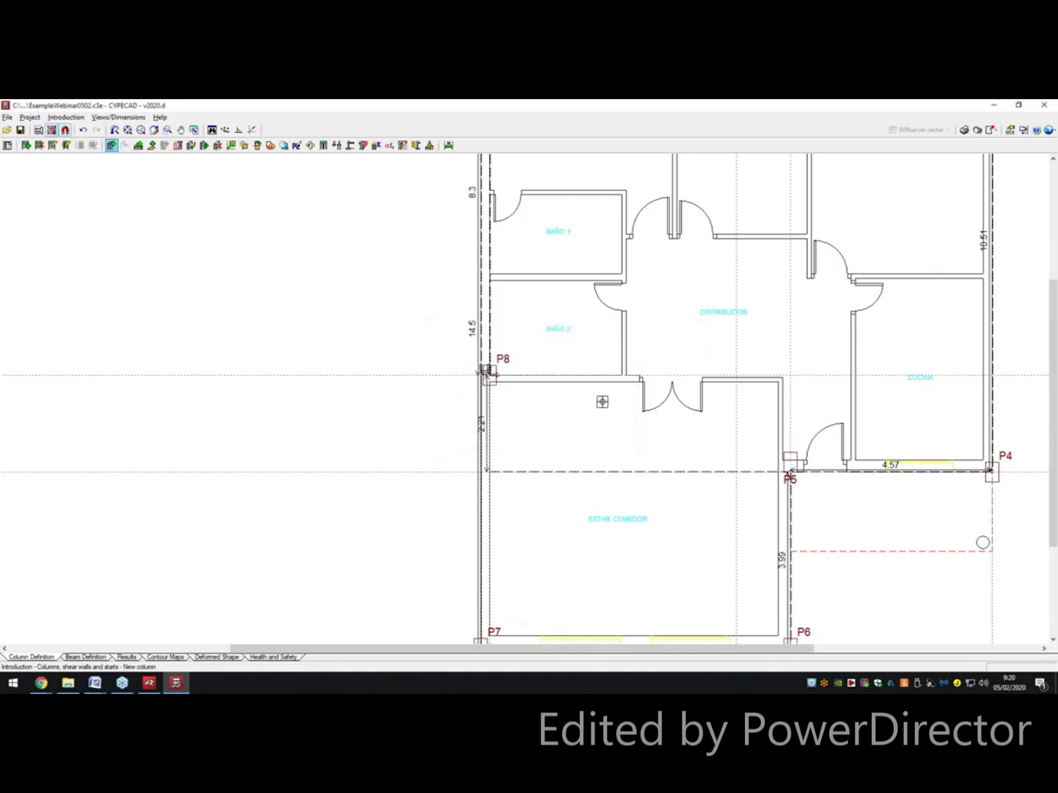
{"action": "scroll", "coordinate": [602, 401], "scroll_direction": "down", "scroll_amount": 4}
{"action": "scroll", "coordinate": [373, 359], "scroll_direction": "down", "scroll_amount": 2}
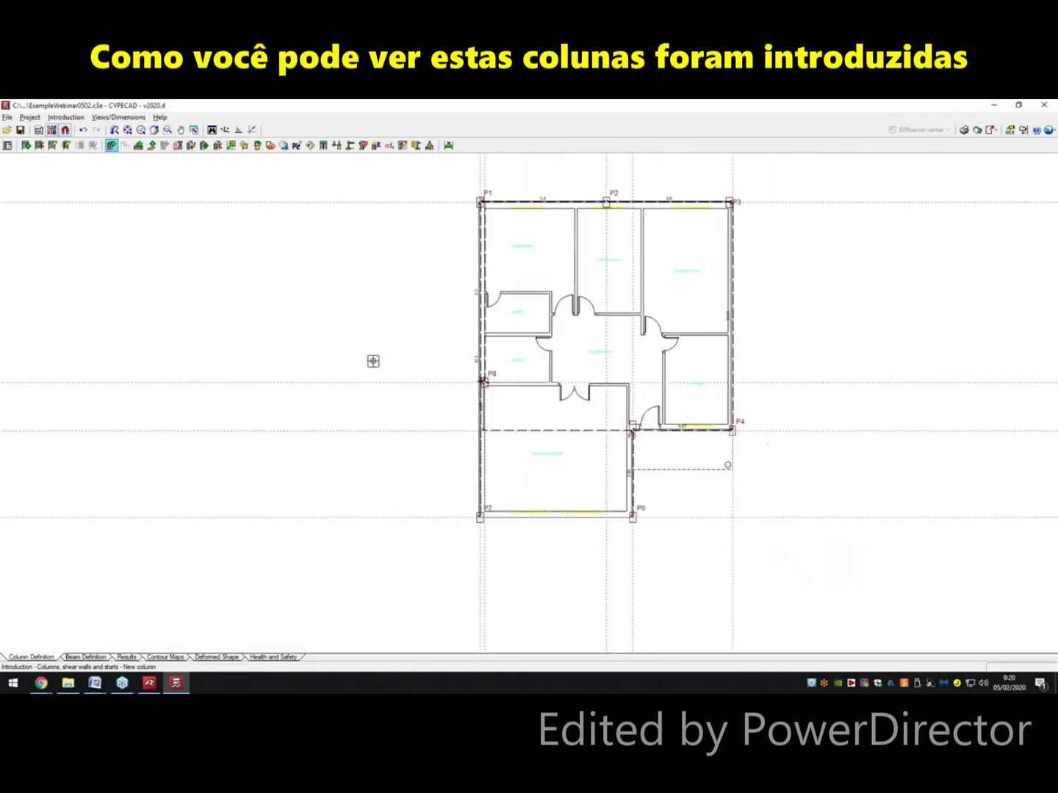
{"action": "scroll", "coordinate": [673, 359], "scroll_direction": "up", "scroll_amount": 2}
{"action": "right_click", "coordinate": [353, 308]}
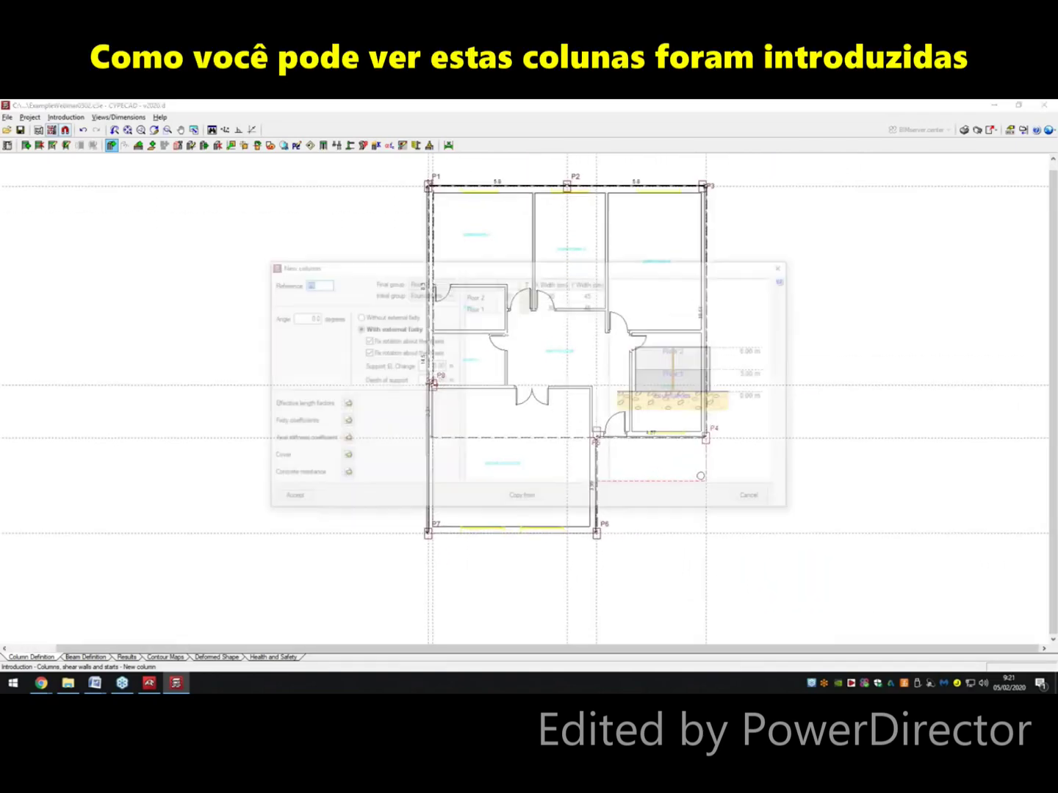
{"action": "left_click", "coordinate": [768, 502]}
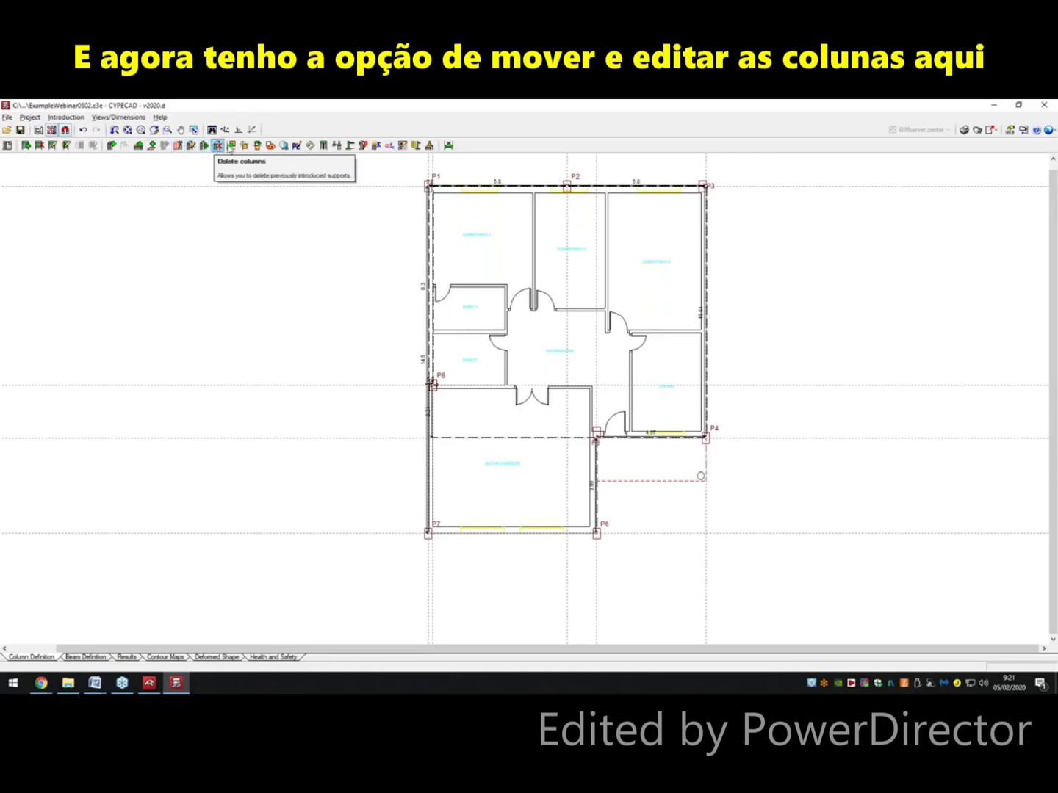
Step: Adjust columns P6 and P4 to sit inside their wall corners, without applying a displacement
{"action": "left_click", "coordinate": [66, 118]}
{"action": "left_click", "coordinate": [74, 141]}
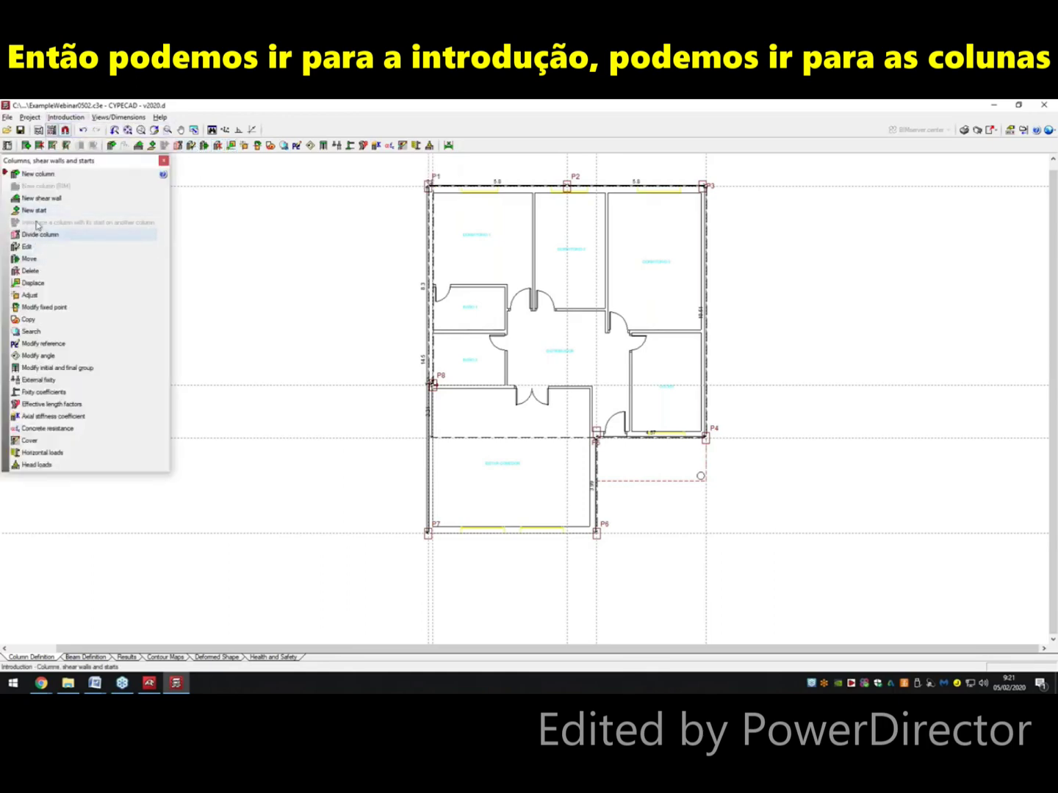
{"action": "left_click", "coordinate": [36, 297]}
{"action": "left_click", "coordinate": [461, 427]}
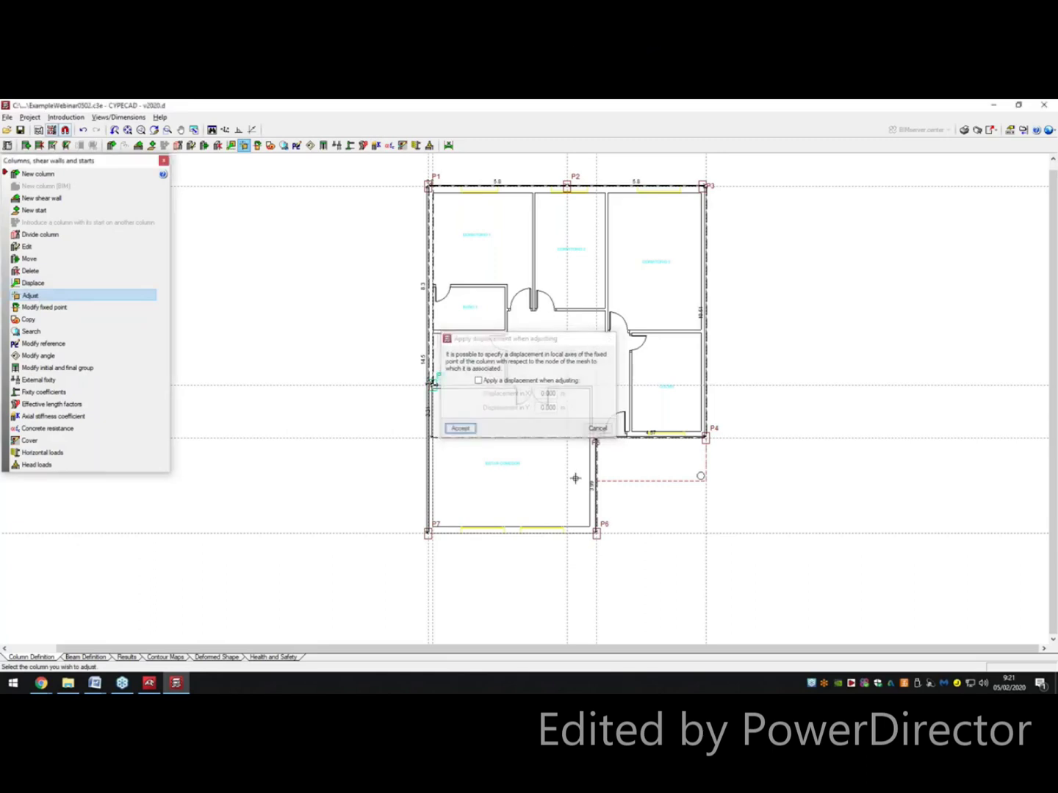
{"action": "scroll", "coordinate": [609, 548], "scroll_direction": "up", "scroll_amount": 3}
{"action": "scroll", "coordinate": [610, 548], "scroll_direction": "down", "scroll_amount": 2}
{"action": "scroll", "coordinate": [396, 527], "scroll_direction": "up", "scroll_amount": 2}
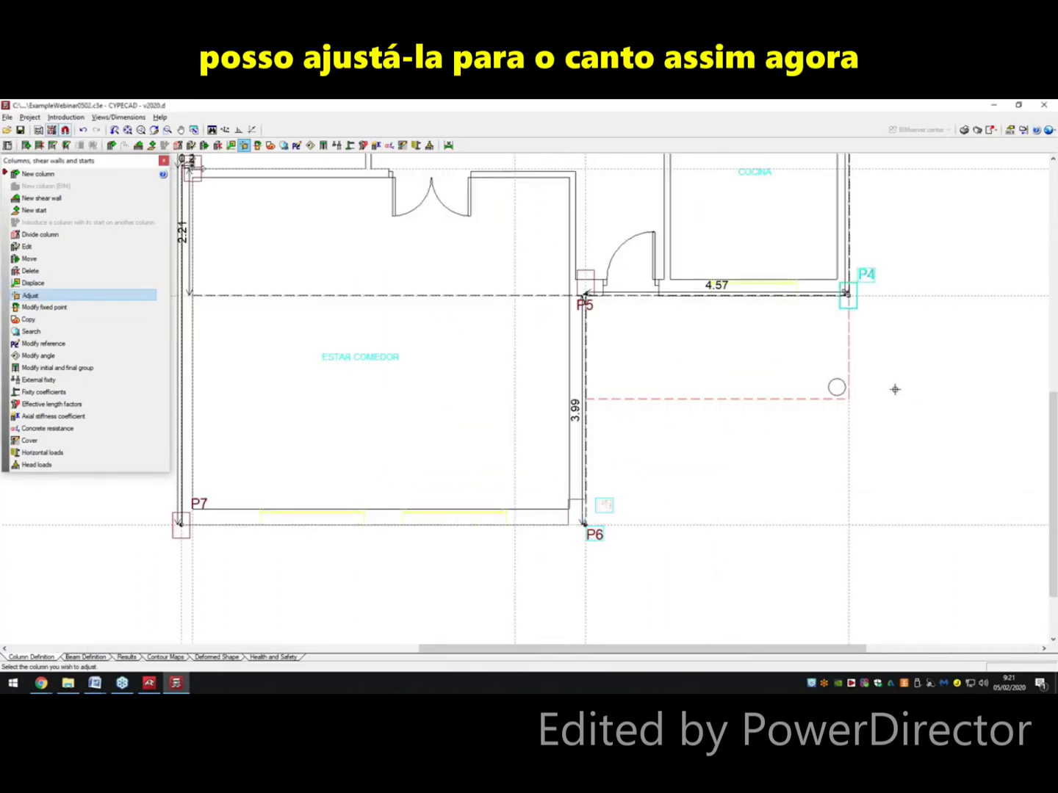
{"action": "scroll", "coordinate": [896, 387], "scroll_direction": "down", "scroll_amount": 1}
{"action": "scroll", "coordinate": [846, 393], "scroll_direction": "down", "scroll_amount": 1}
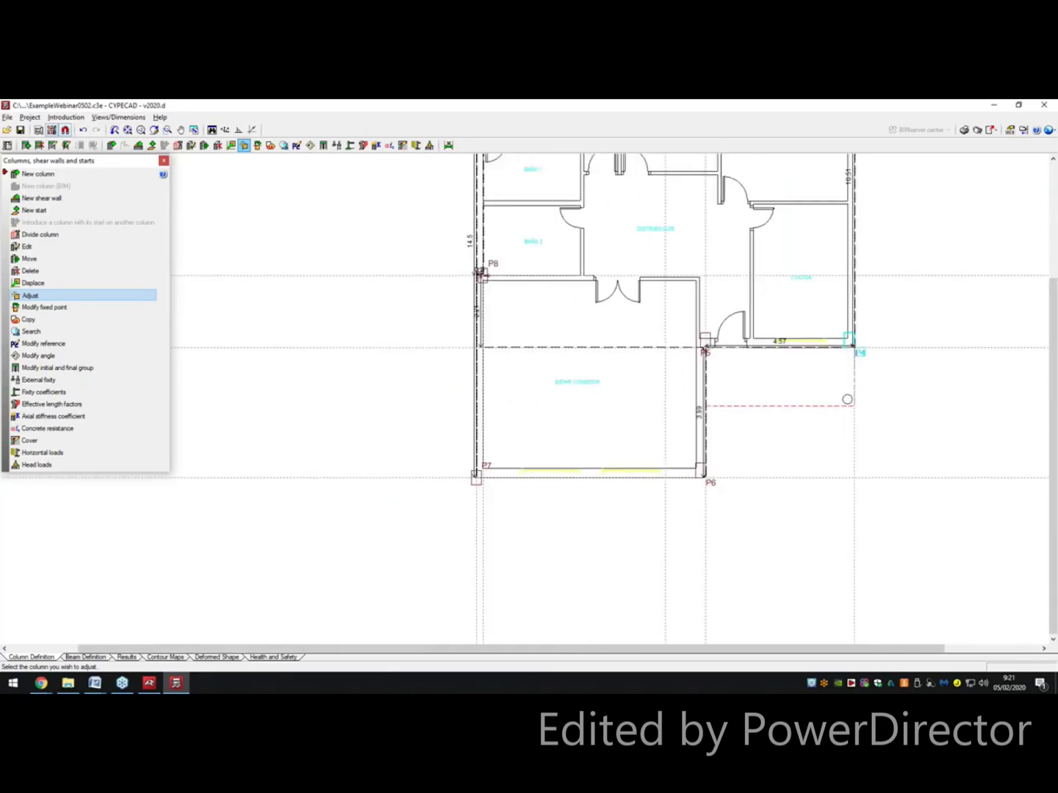
Step: Adjust columns P3 and P1 to sit inside the upper corners of the floor plan
{"action": "scroll", "coordinate": [845, 397], "scroll_direction": "down", "scroll_amount": 1}
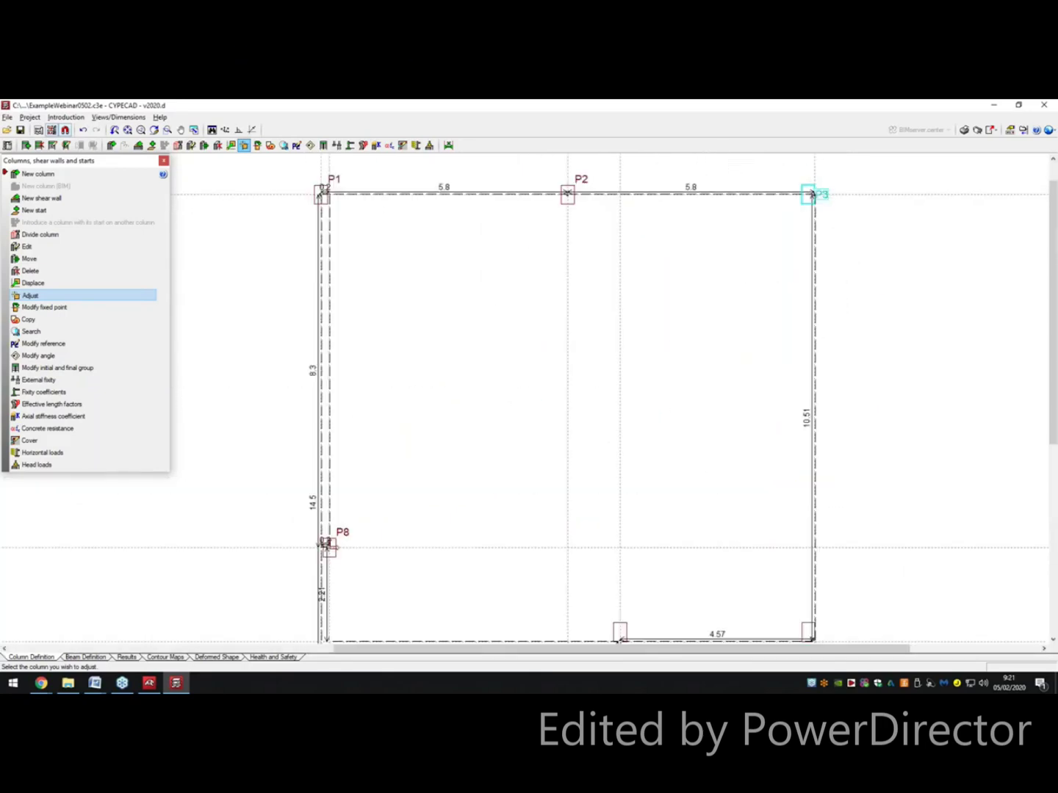
{"action": "scroll", "coordinate": [939, 232], "scroll_direction": "down", "scroll_amount": 2}
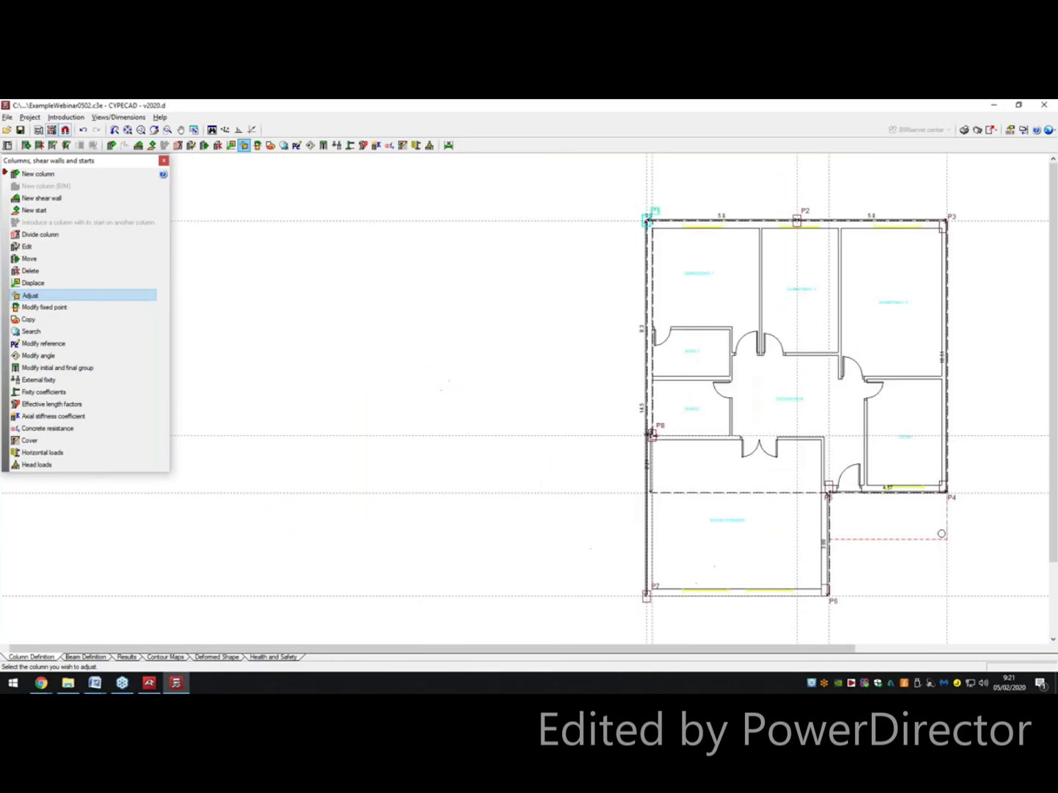
{"action": "scroll", "coordinate": [717, 232], "scroll_direction": "up", "scroll_amount": 1}
{"action": "scroll", "coordinate": [718, 232], "scroll_direction": "up", "scroll_amount": 2}
{"action": "scroll", "coordinate": [621, 532], "scroll_direction": "down", "scroll_amount": 2}
{"action": "scroll", "coordinate": [613, 507], "scroll_direction": "up", "scroll_amount": 3}
{"action": "scroll", "coordinate": [607, 478], "scroll_direction": "down", "scroll_amount": 2}
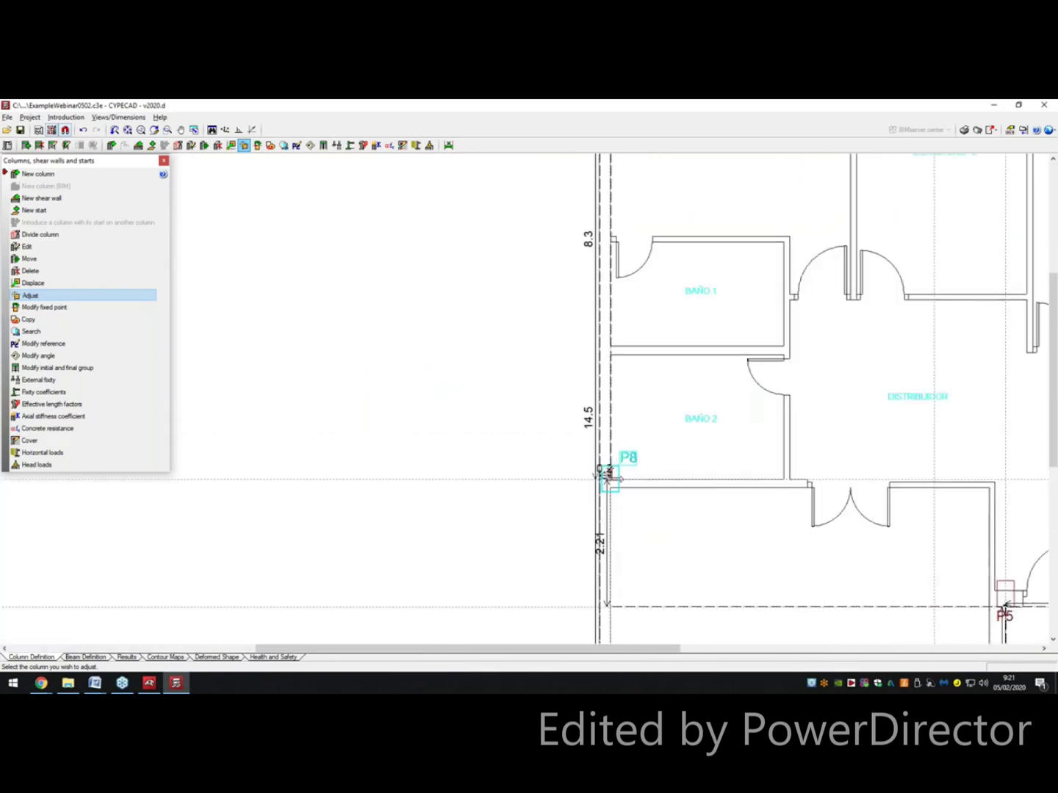
Step: Adjust column P8 to the inner side of the outer wall and column P7 into its wall corner
{"action": "scroll", "coordinate": [604, 453], "scroll_direction": "up", "scroll_amount": 2}
{"action": "scroll", "coordinate": [604, 453], "scroll_direction": "down", "scroll_amount": 4}
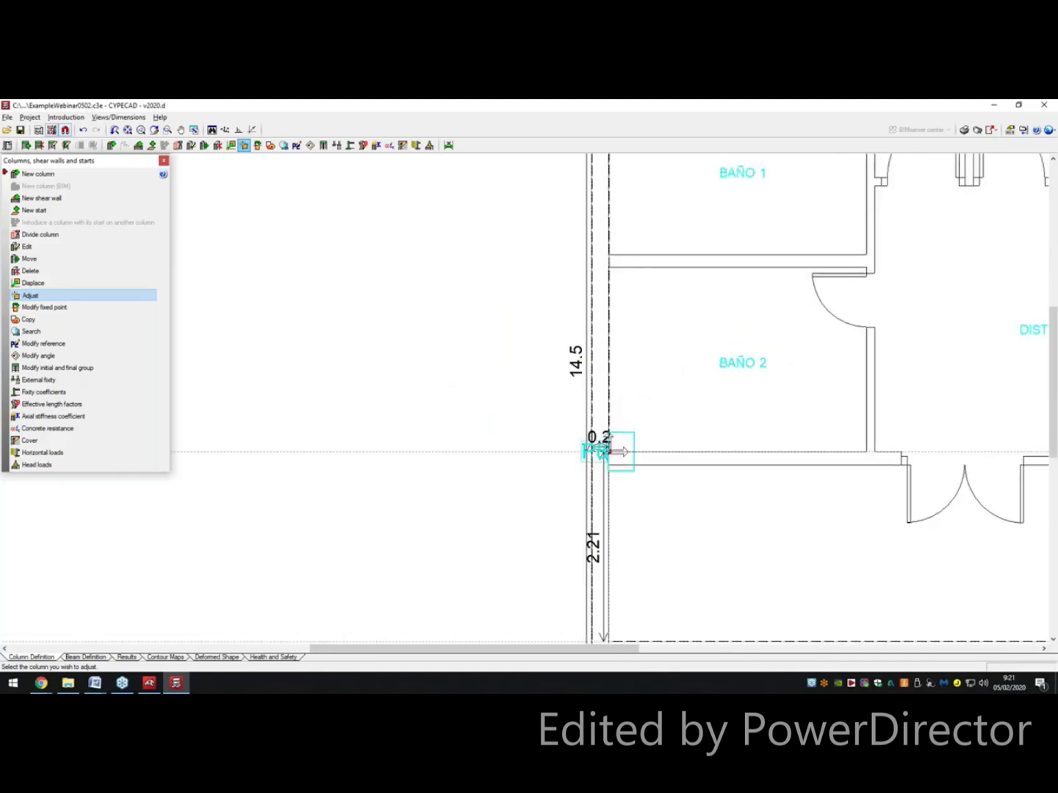
{"action": "scroll", "coordinate": [647, 417], "scroll_direction": "down", "scroll_amount": 2}
{"action": "scroll", "coordinate": [566, 531], "scroll_direction": "up", "scroll_amount": 3}
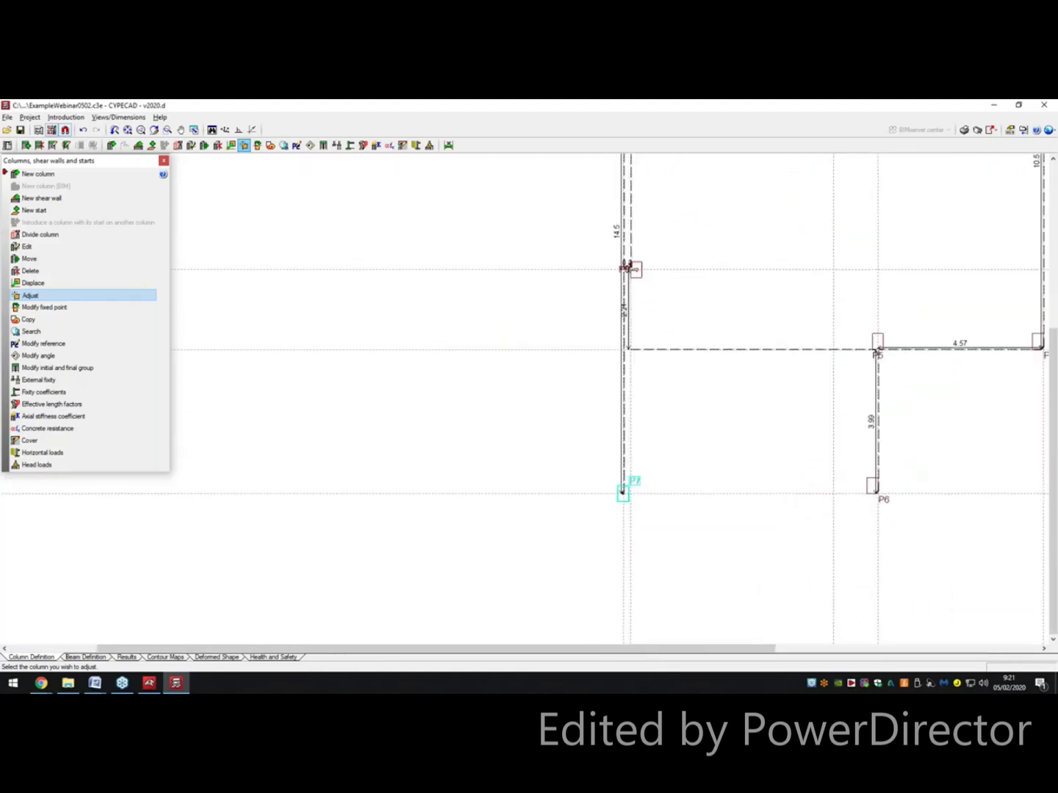
{"action": "scroll", "coordinate": [566, 531], "scroll_direction": "down", "scroll_amount": 3}
{"action": "scroll", "coordinate": [815, 427], "scroll_direction": "down", "scroll_amount": 1}
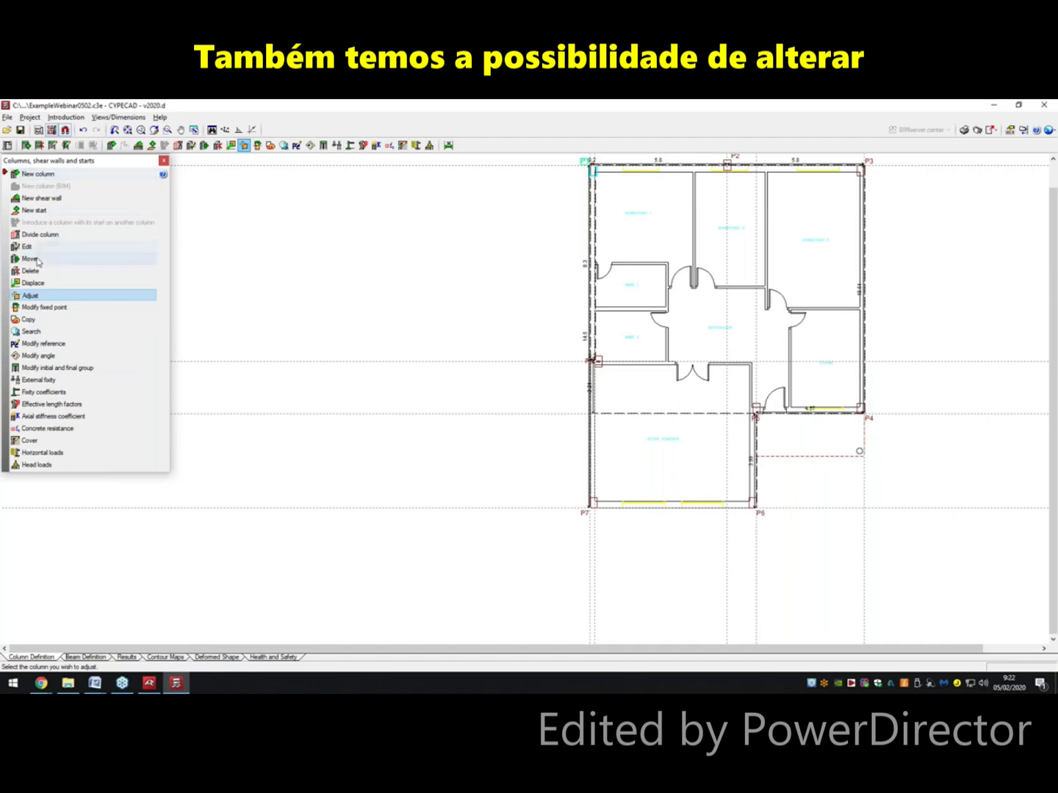
Step: Open column P7 for editing to review its properties, and close the column tools
{"action": "left_click", "coordinate": [59, 248]}
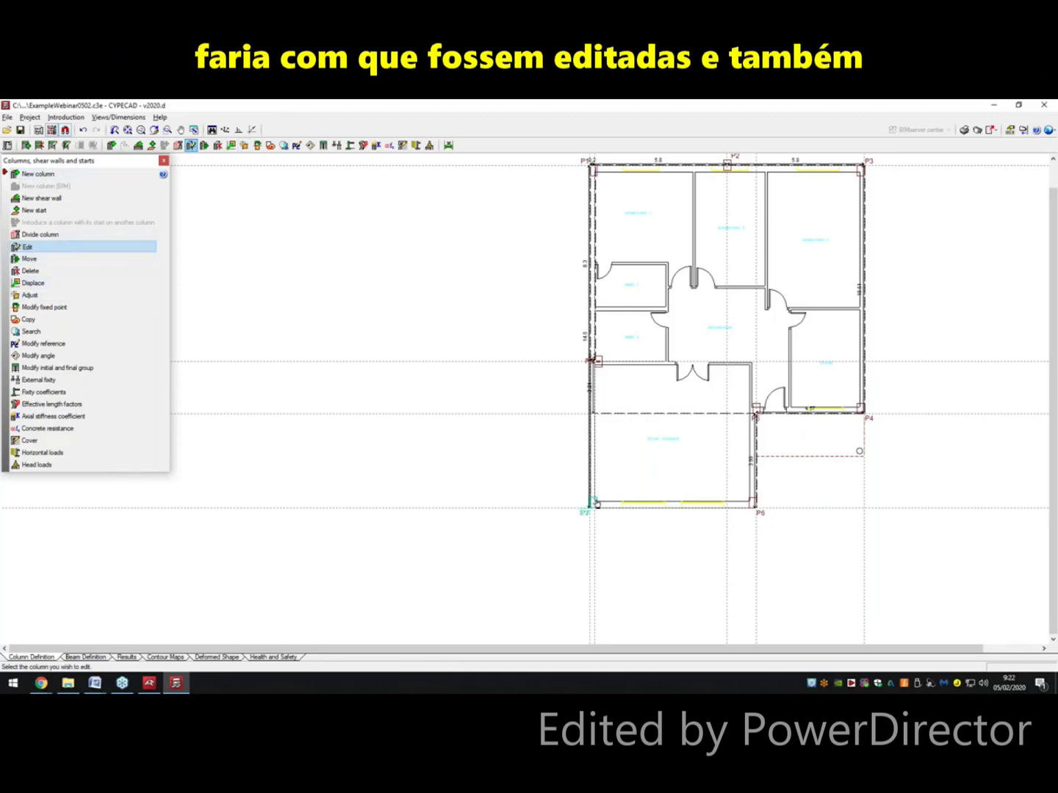
{"action": "left_click", "coordinate": [592, 503]}
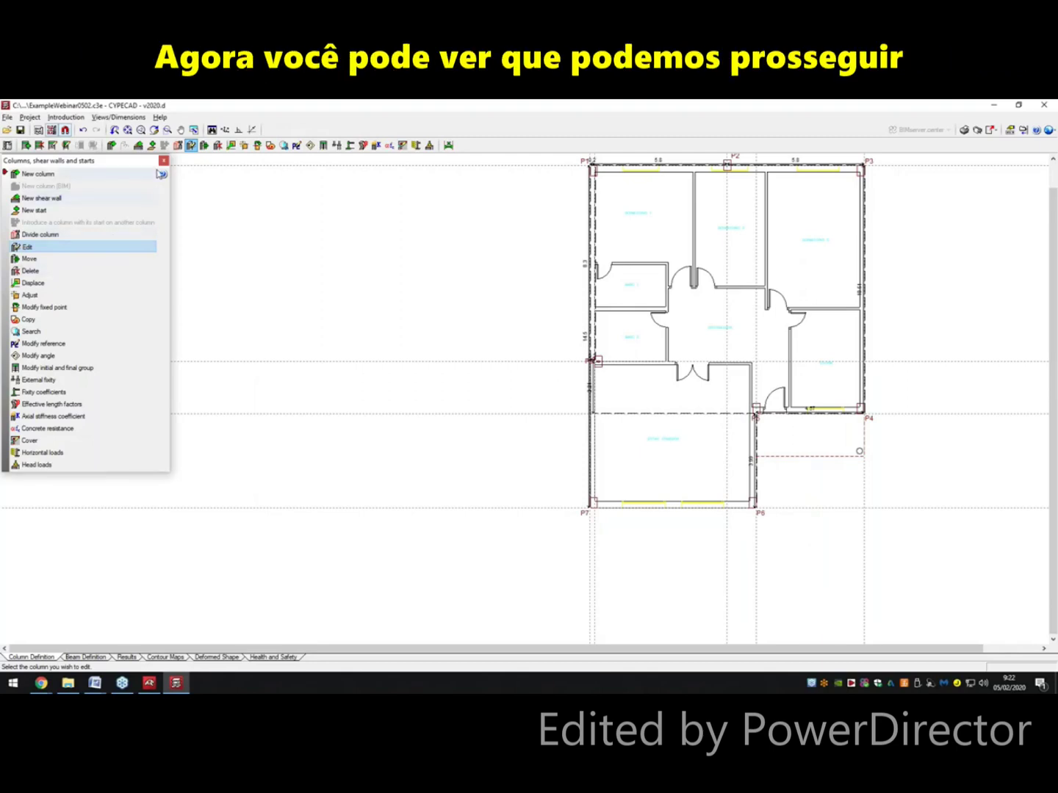
{"action": "left_click", "coordinate": [164, 160]}
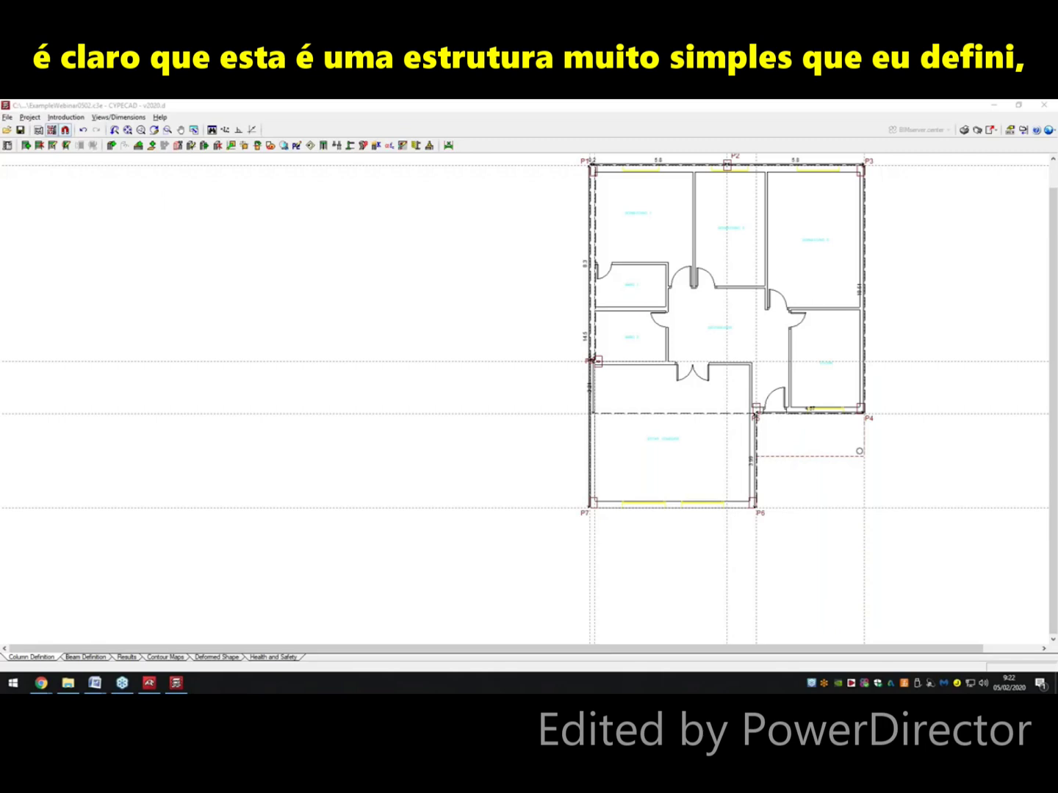
{"action": "scroll", "coordinate": [396, 401], "scroll_direction": "down", "scroll_amount": 1}
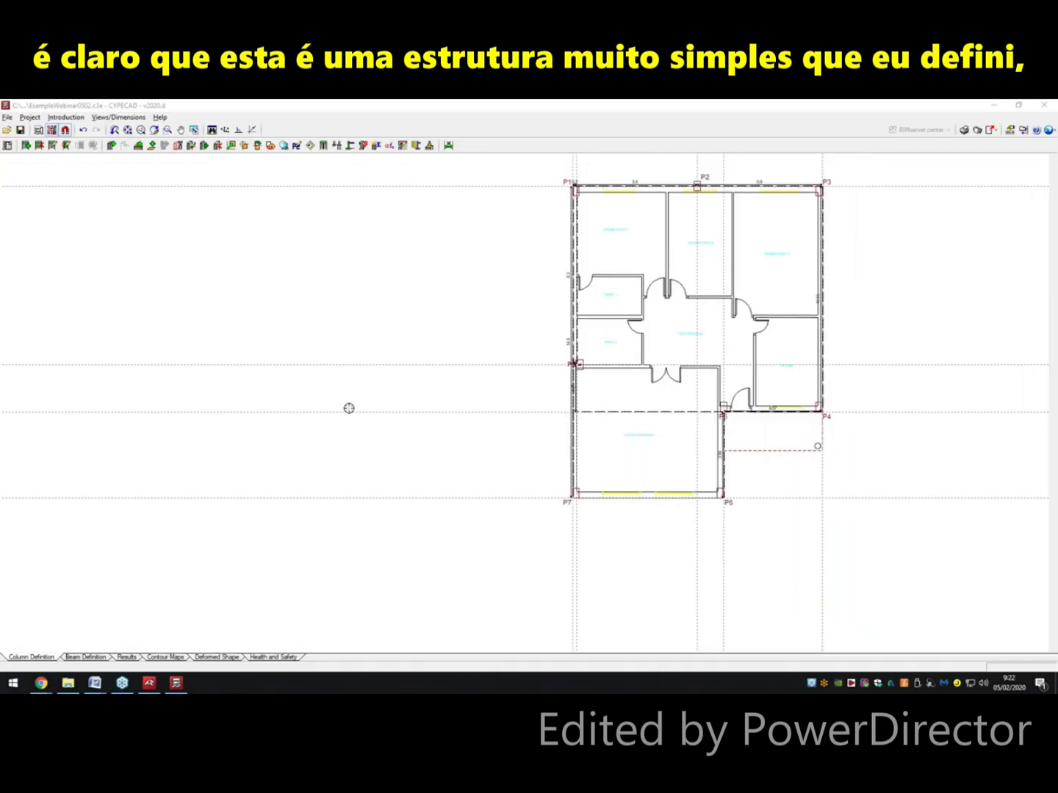
{"action": "scroll", "coordinate": [349, 408], "scroll_direction": "down", "scroll_amount": 1}
{"action": "scroll", "coordinate": [765, 287], "scroll_direction": "up", "scroll_amount": 2}
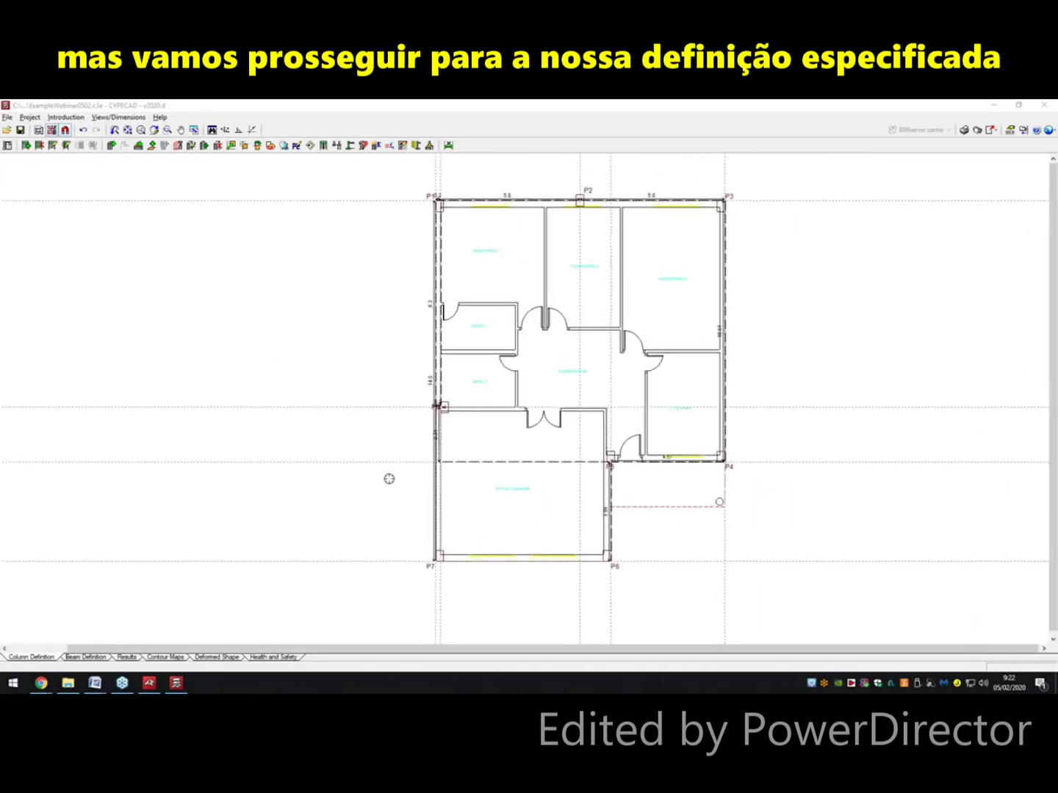